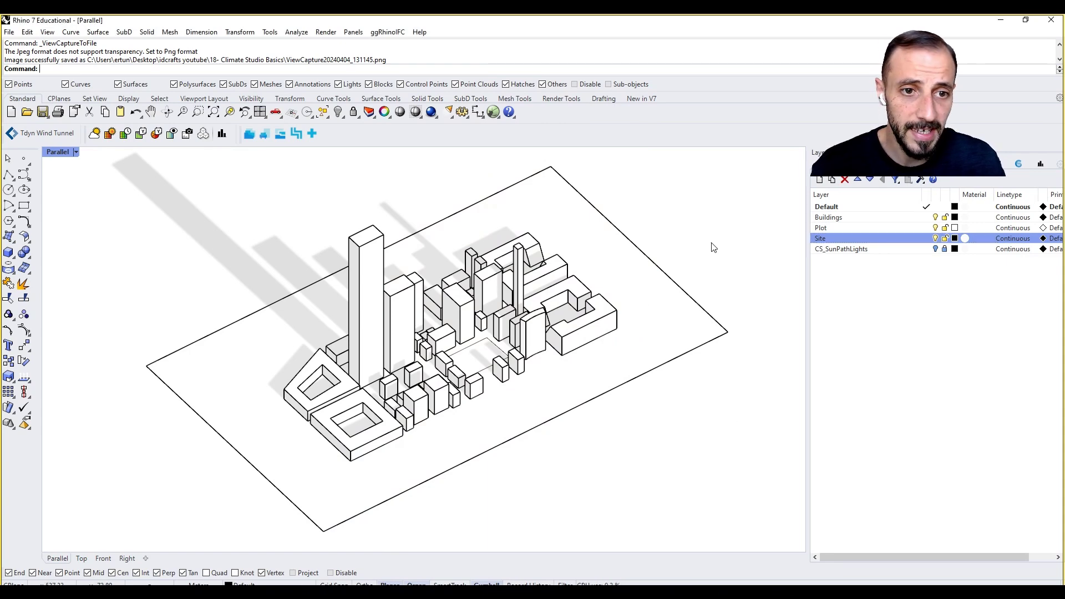
- Capture the Parallel viewport with a transparent background and save the image in the 18- Climate Studio Basics folder
{"action": "left_click", "coordinate": [75, 152]}
{"action": "mouse_move", "coordinate": [146, 516]}
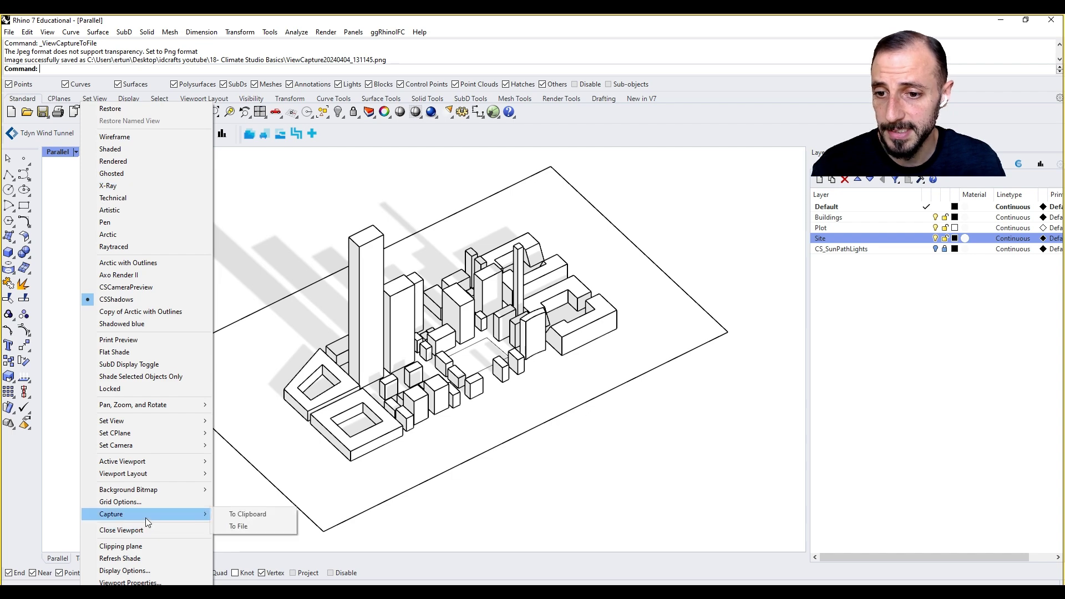
{"action": "left_click", "coordinate": [242, 530]}
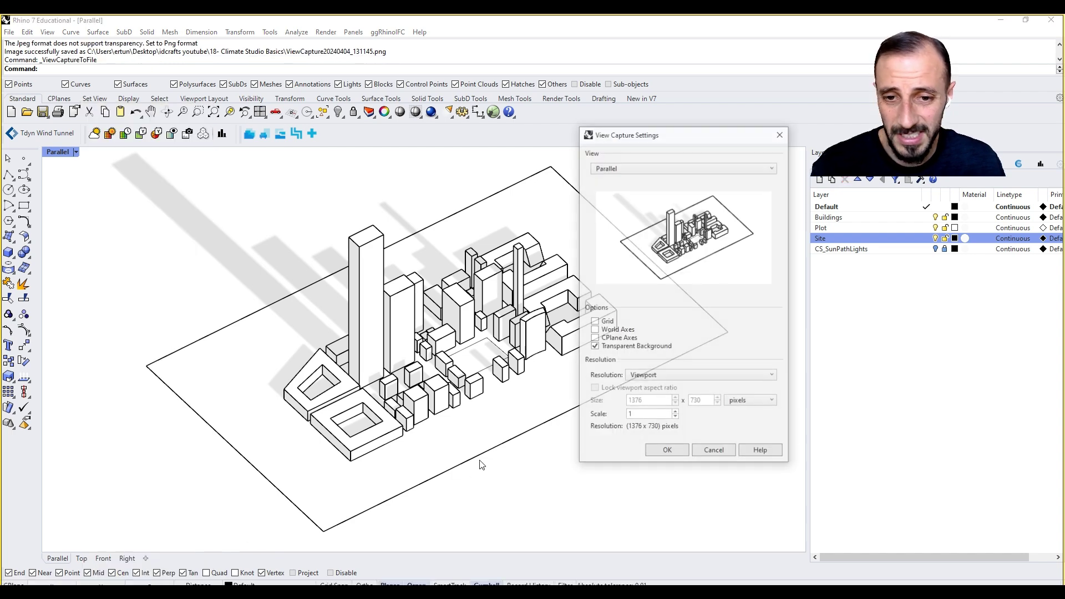
{"action": "left_click", "coordinate": [684, 454]}
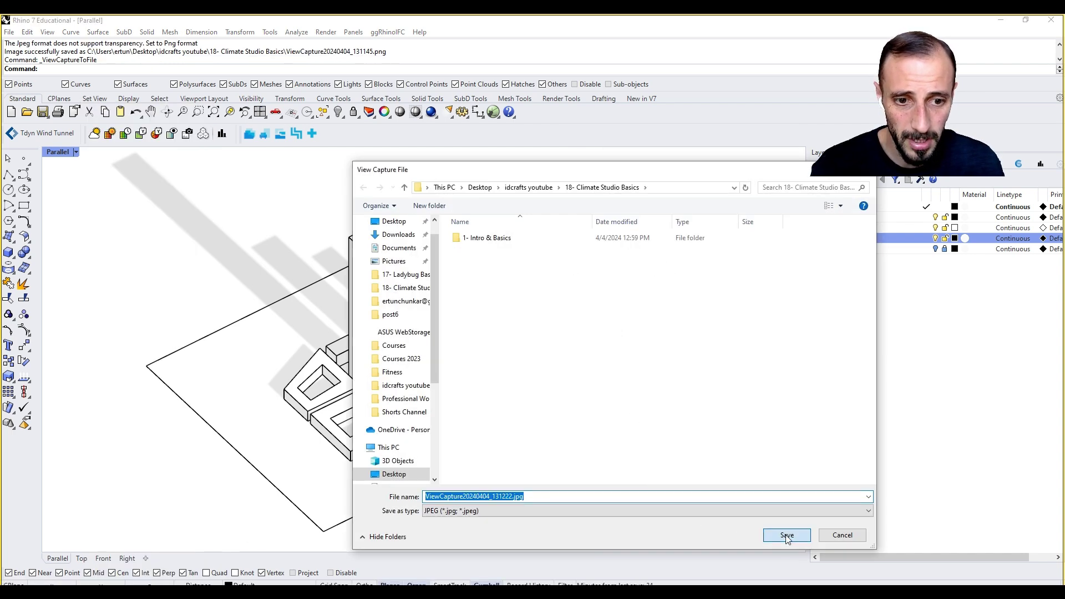
{"action": "left_click", "coordinate": [785, 536]}
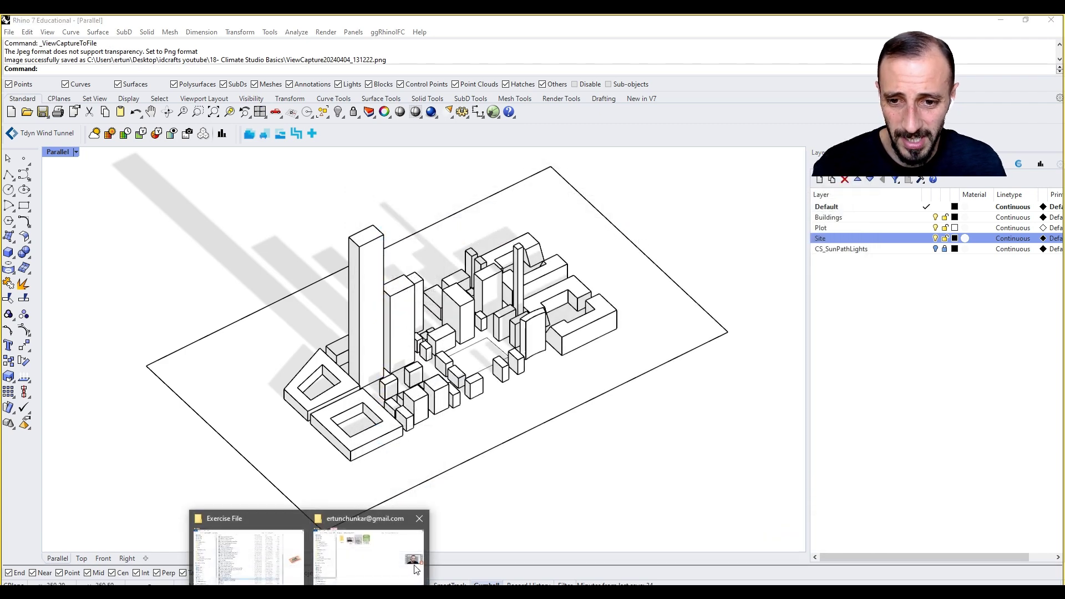
- Check the newly saved view capture in File Explorer's 18- Climate Studio Basics folder and return to the Rhino model
{"action": "left_click", "coordinate": [415, 570]}
{"action": "left_click", "coordinate": [415, 570]}
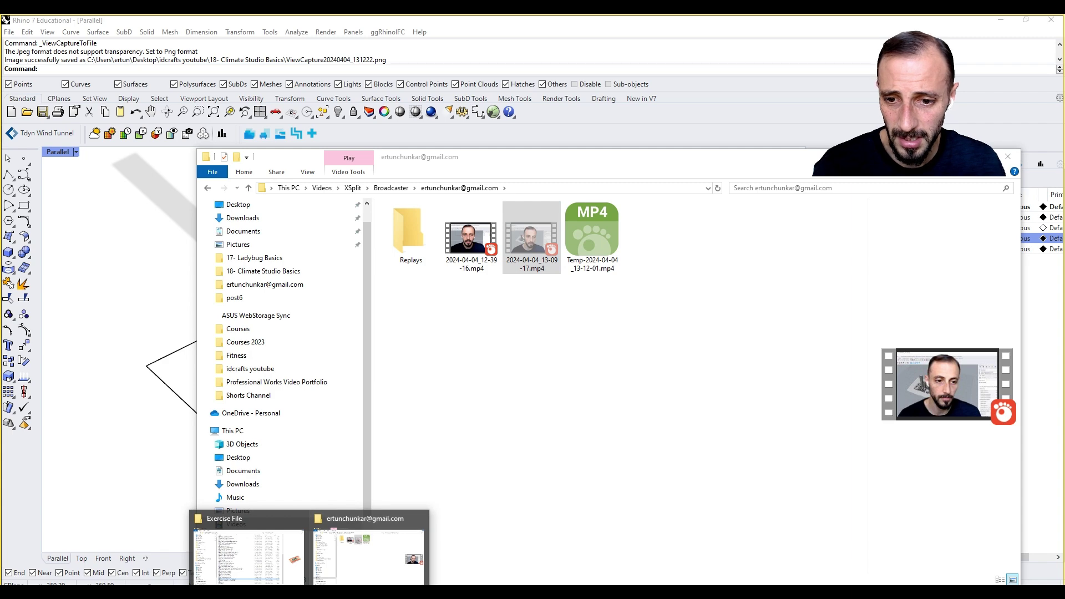
{"action": "right_click", "coordinate": [320, 583]}
{"action": "left_click", "coordinate": [315, 375]}
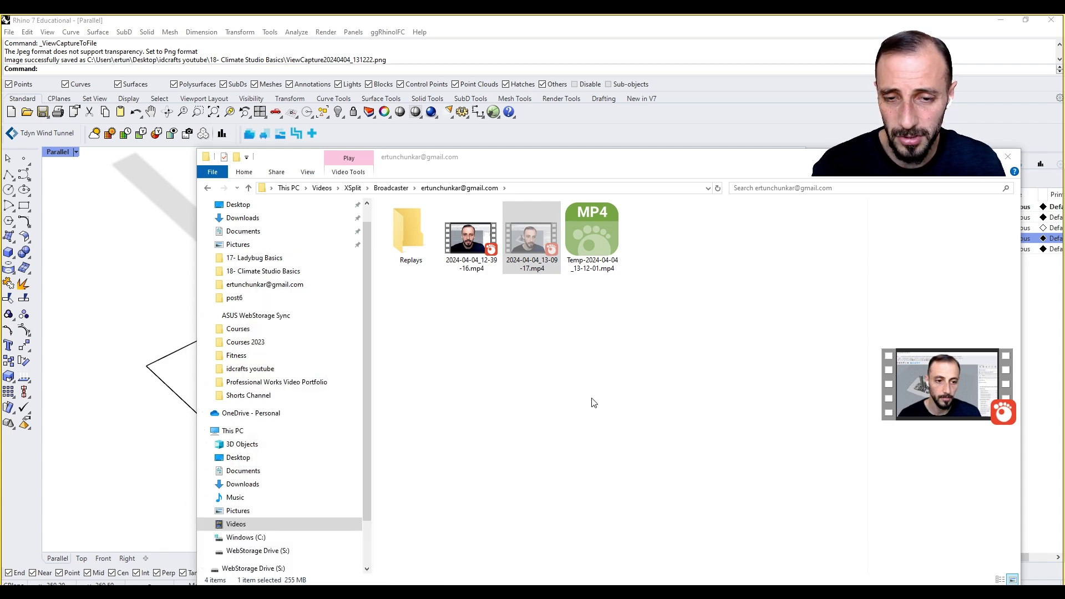
{"action": "double_click", "coordinate": [567, 181]}
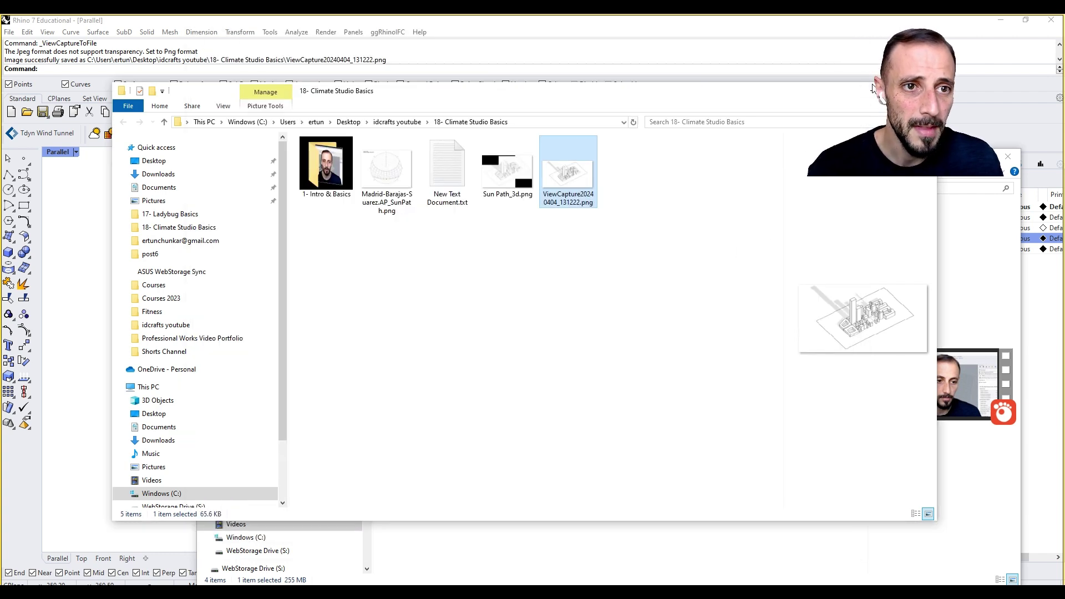
{"action": "left_click", "coordinate": [846, 41]}
{"action": "left_click", "coordinate": [874, 92]}
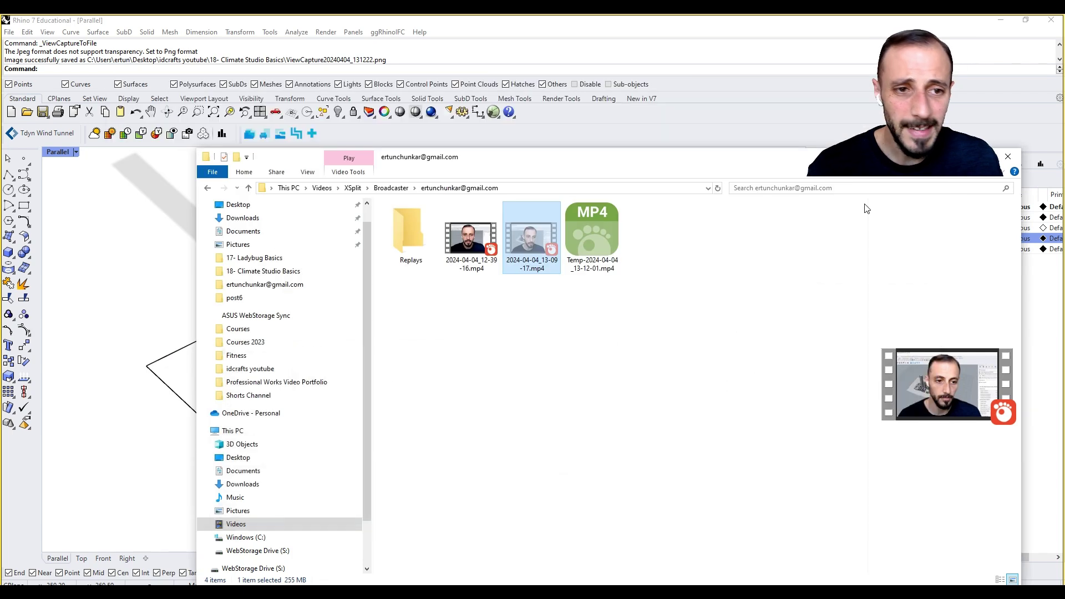
{"action": "left_click", "coordinate": [957, 156]}
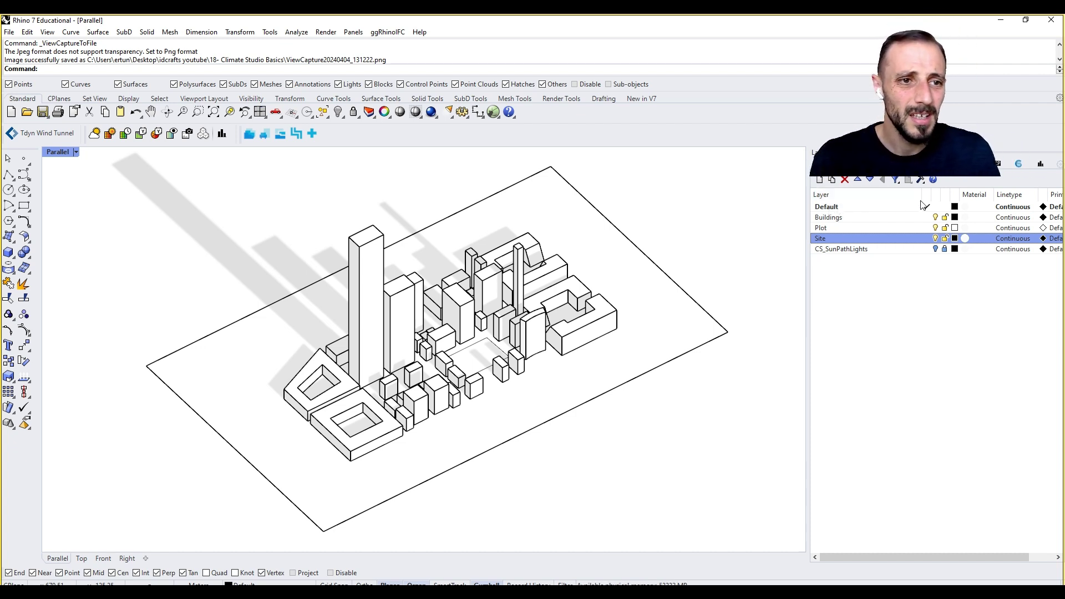
- Display the wind rose of the Climate Studio Site Analysis workflow for the Madrid-Barajas-Suarez weather file
{"action": "left_click", "coordinate": [1017, 164]}
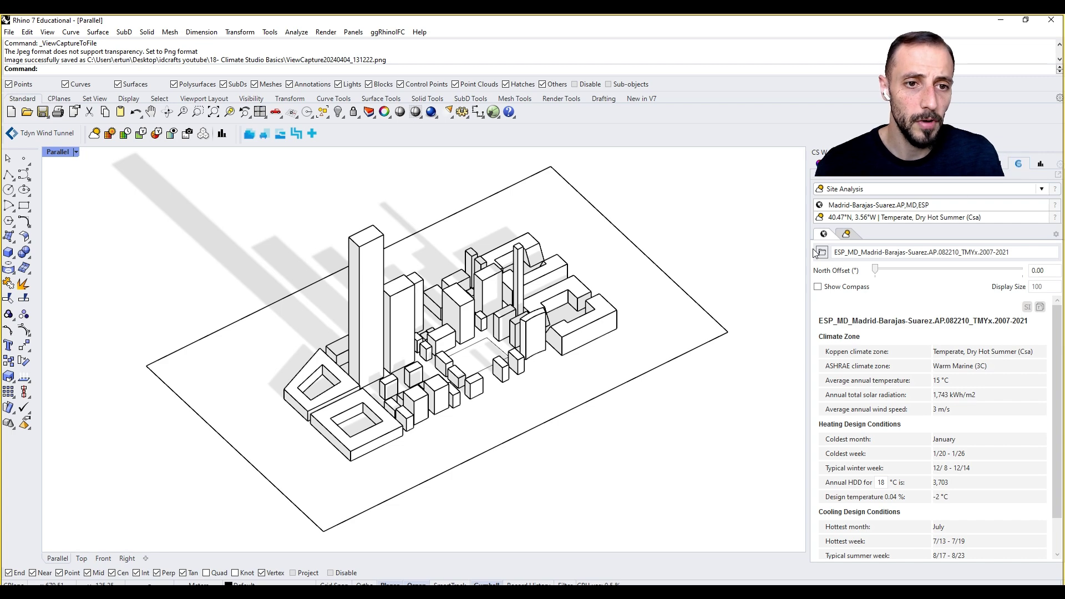
{"action": "left_click", "coordinate": [847, 234]}
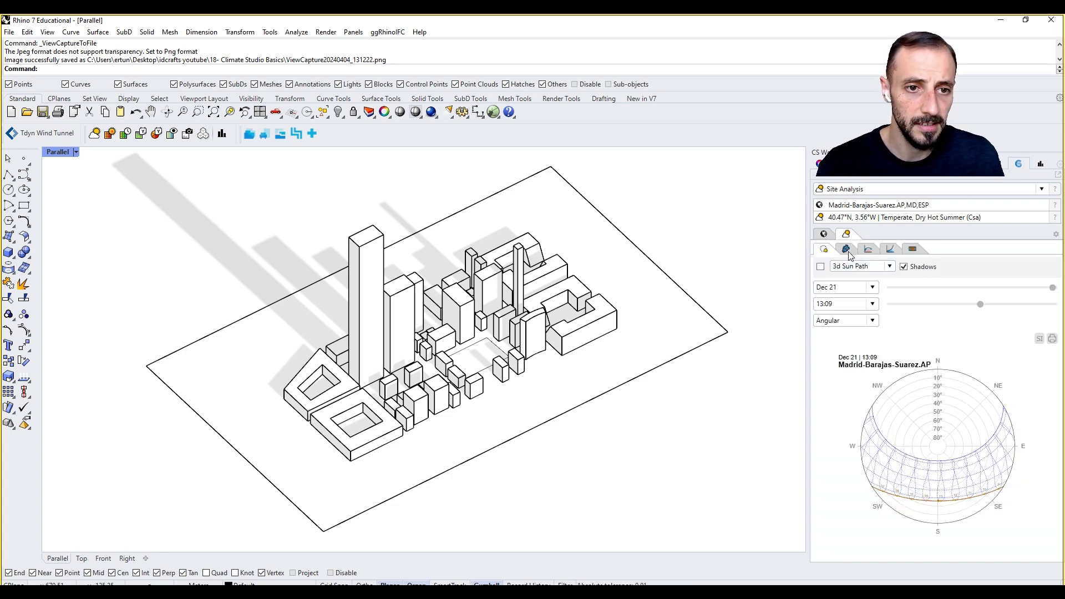
{"action": "left_click", "coordinate": [848, 250]}
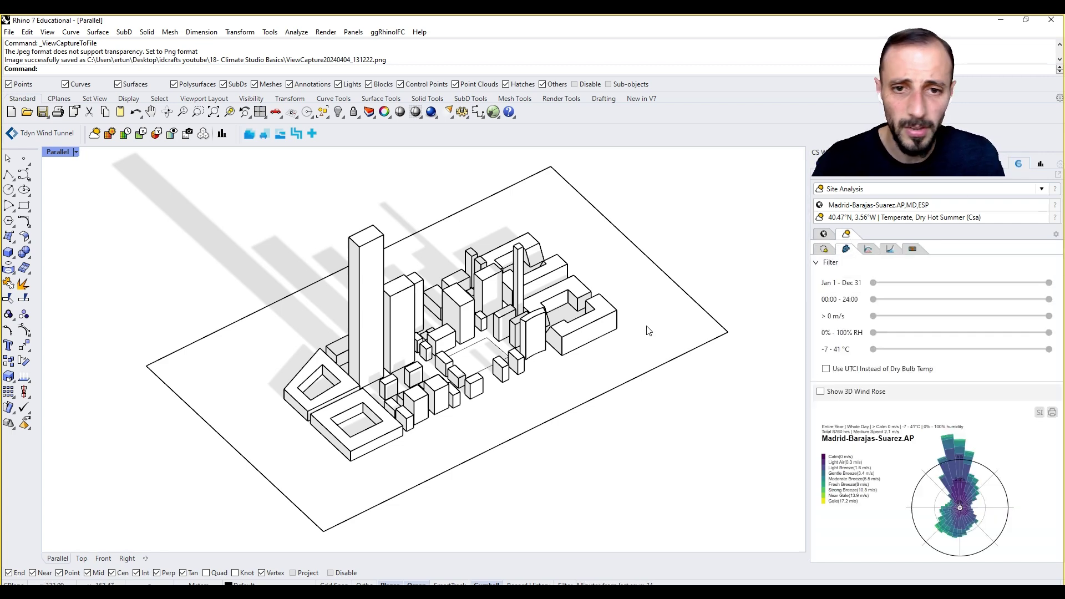
- Switch the viewport from the parallel projection to the world Perspective view of the site model
{"action": "scroll", "coordinate": [654, 308], "scroll_direction": "down", "scroll_amount": 3}
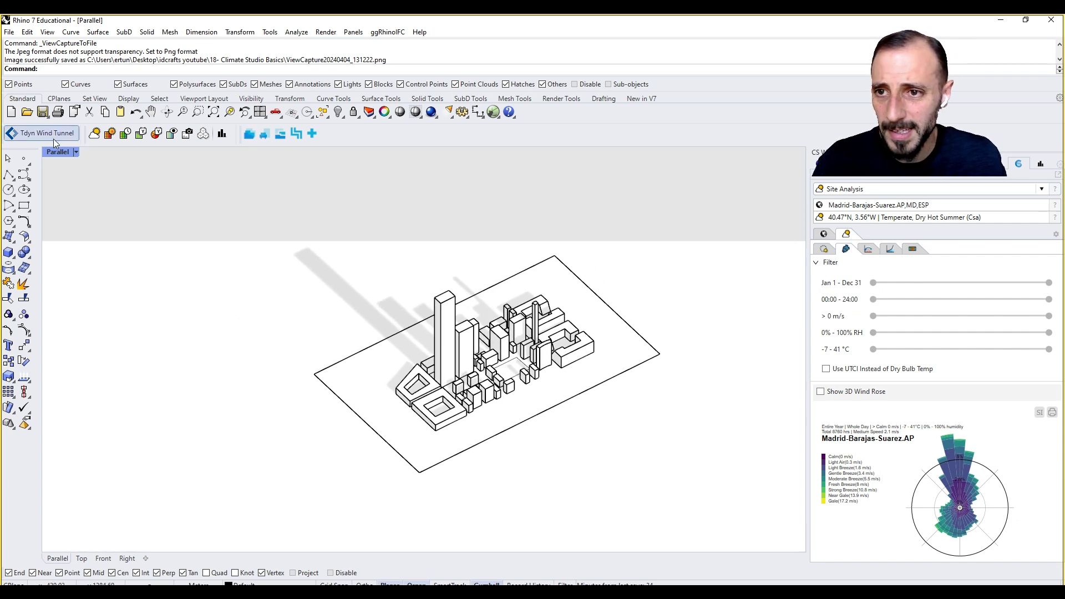
{"action": "left_click", "coordinate": [56, 151]}
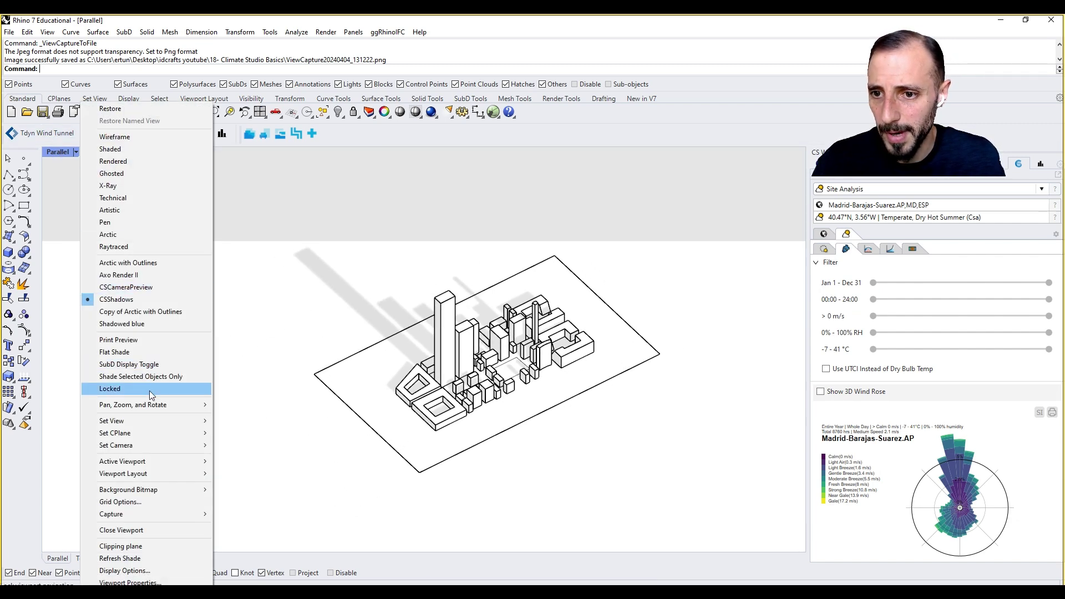
{"action": "mouse_move", "coordinate": [161, 420]}
{"action": "left_click", "coordinate": [247, 510]}
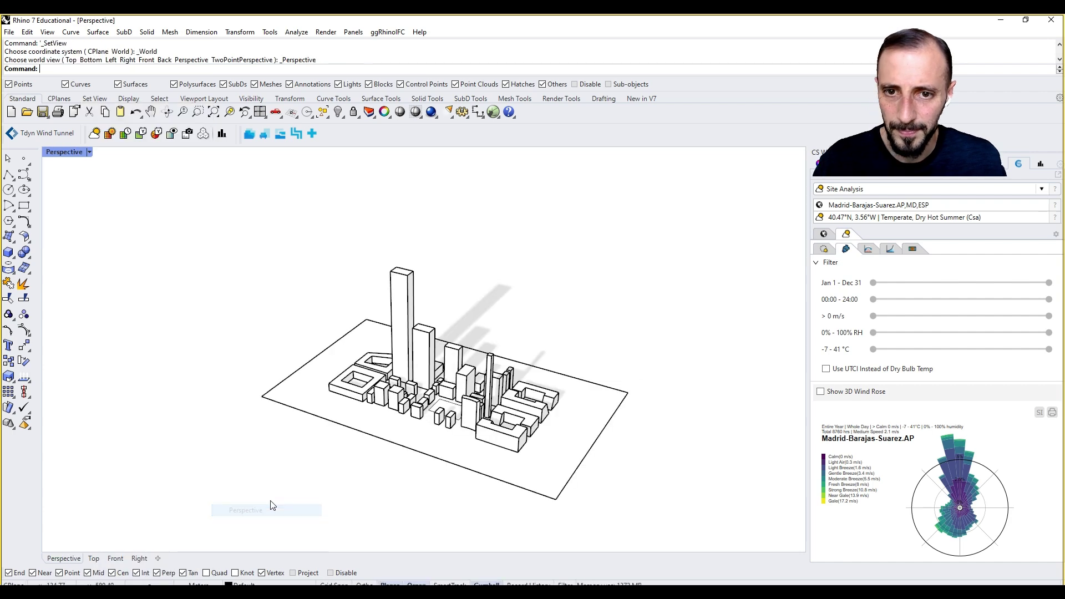
{"action": "scroll", "coordinate": [547, 336], "scroll_direction": "down", "scroll_amount": 12}
{"action": "right_click_drag", "start_coordinate": [551, 333], "coordinate": [495, 420]}
{"action": "scroll", "coordinate": [491, 376], "scroll_direction": "up", "scroll_amount": 8}
{"action": "scroll", "coordinate": [496, 421], "scroll_direction": "up", "scroll_amount": 4}
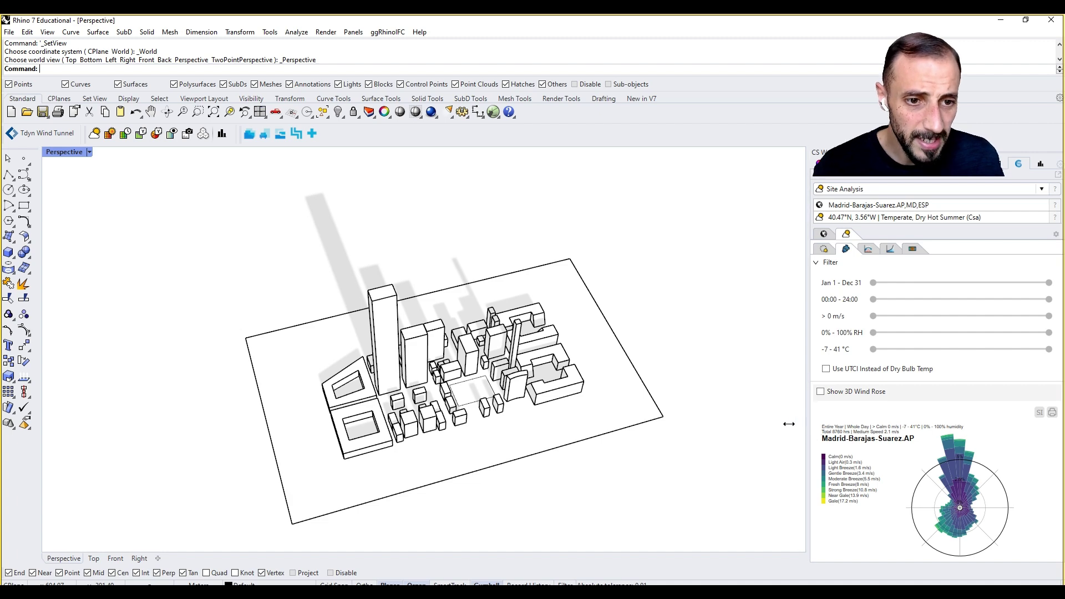
- Resize the CS Workflows area to make it slightly wider and examine the wind rose chart with its wind speed legend
{"action": "left_click_drag", "start_coordinate": [755, 424], "coordinate": [669, 419]}
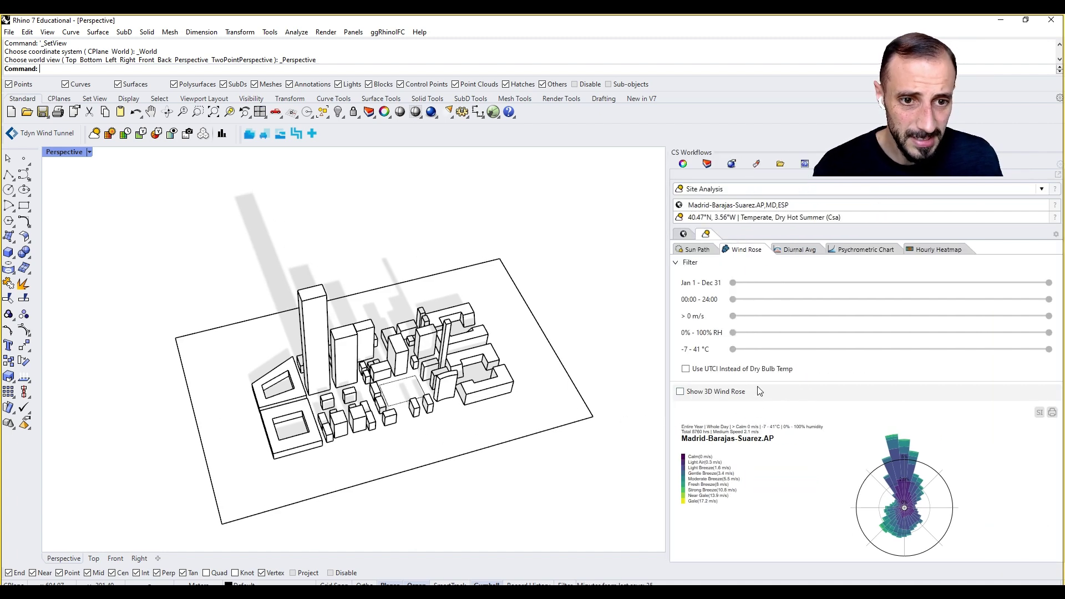
{"action": "left_click_drag", "start_coordinate": [668, 369], "coordinate": [776, 368]}
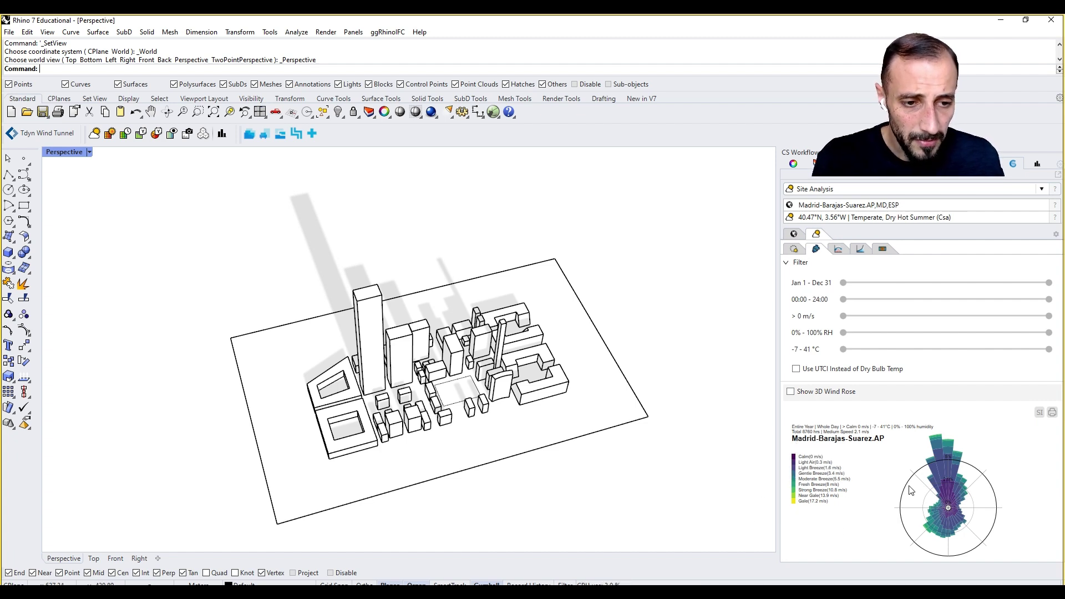
{"action": "mouse_move", "coordinate": [944, 458]}
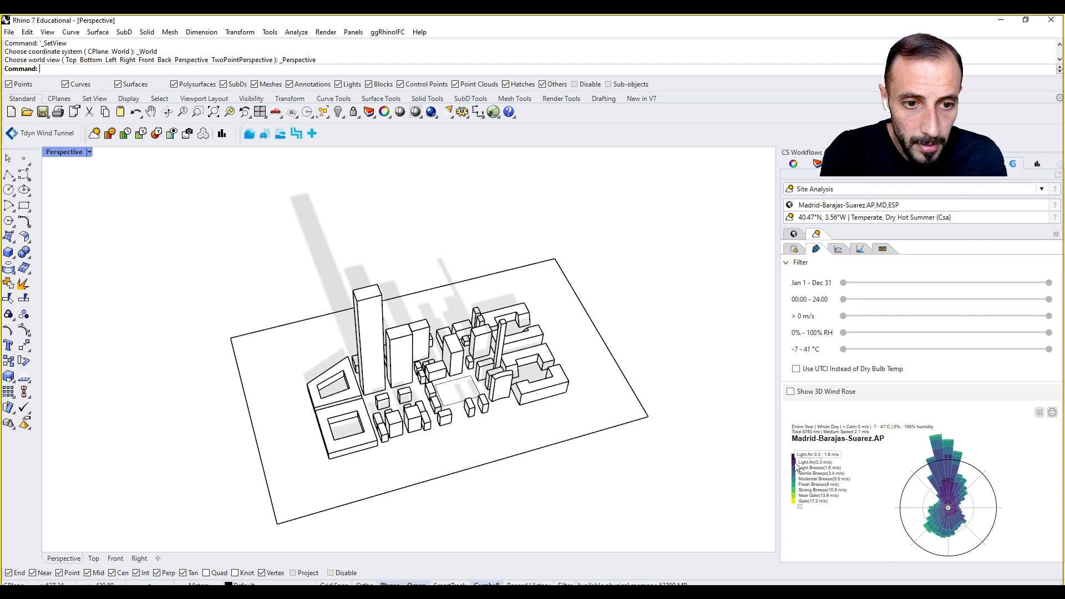
- Change the wind rose colour gradient to relative
{"action": "left_click", "coordinate": [799, 506]}
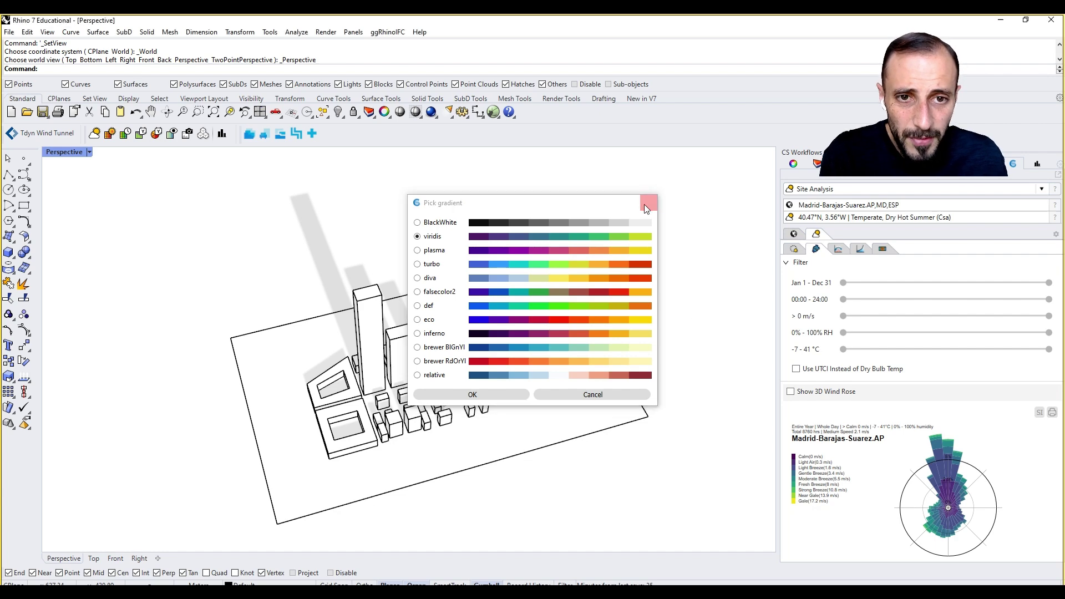
{"action": "left_click", "coordinate": [648, 202]}
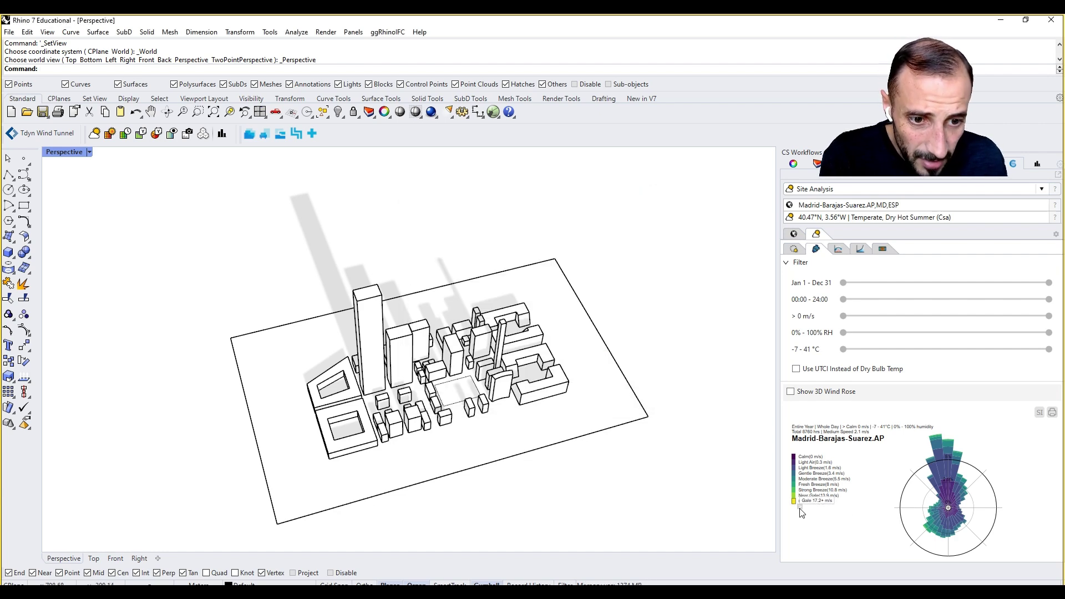
{"action": "left_click", "coordinate": [800, 507]}
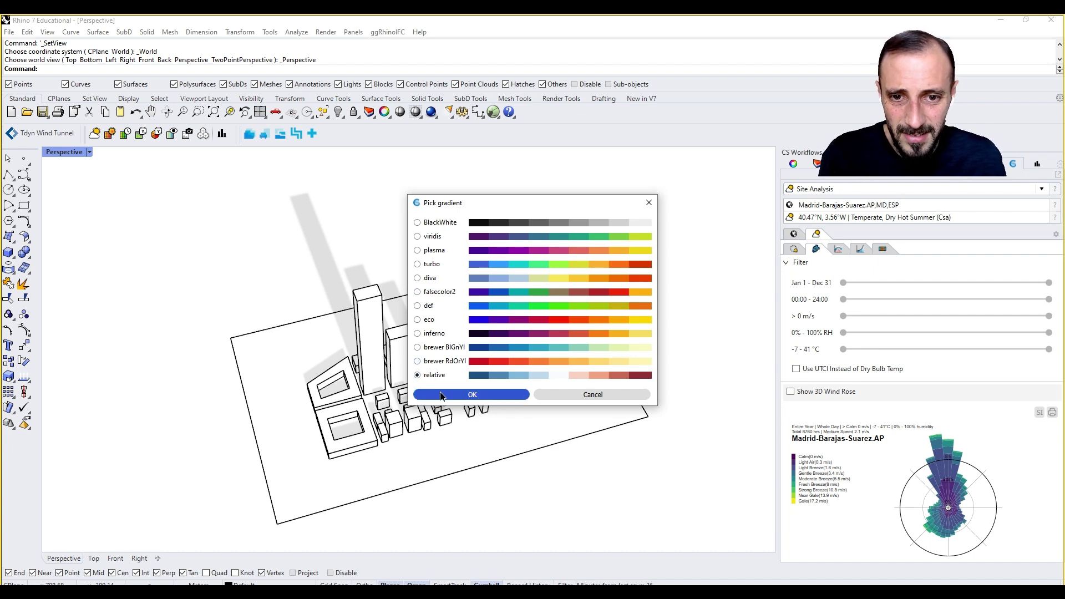
{"action": "left_click", "coordinate": [441, 392]}
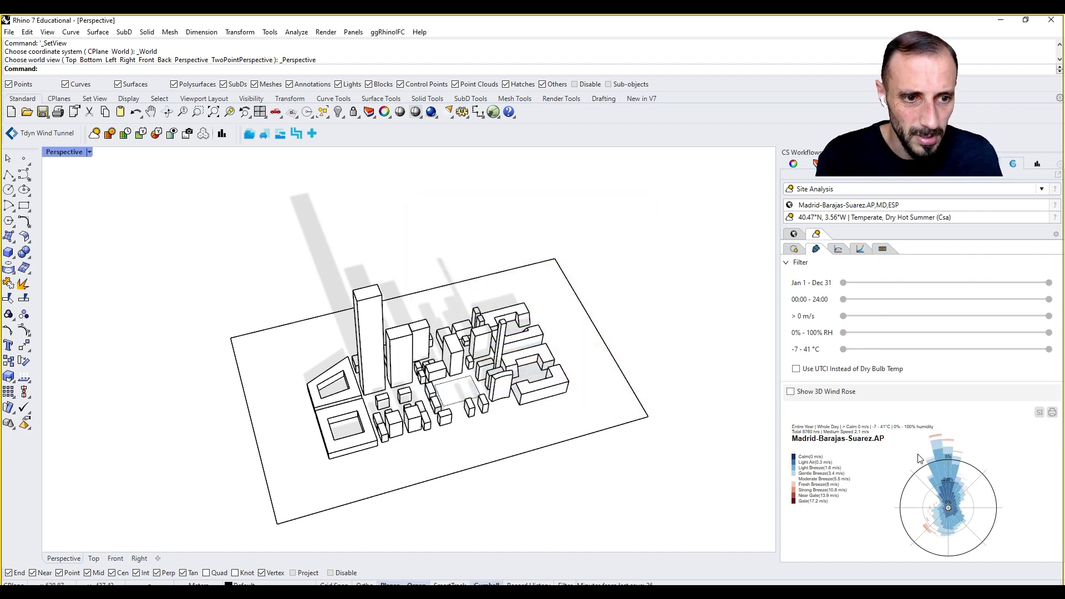
- Show the 3D wind rose in the Perspective viewport at the site model
{"action": "left_click", "coordinate": [791, 392]}
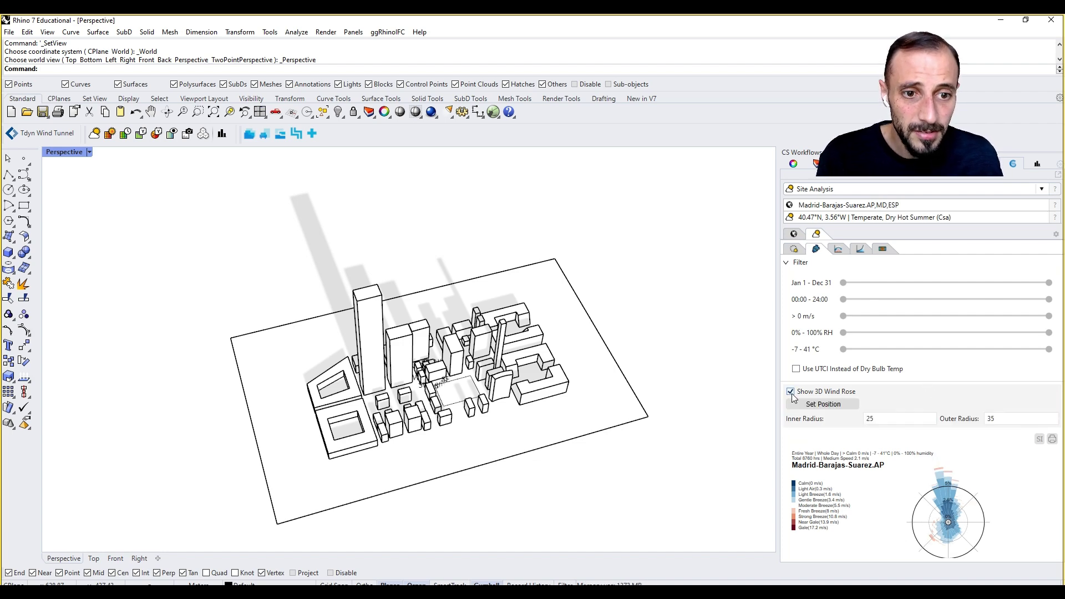
{"action": "scroll", "coordinate": [443, 383], "scroll_direction": "up", "scroll_amount": 6}
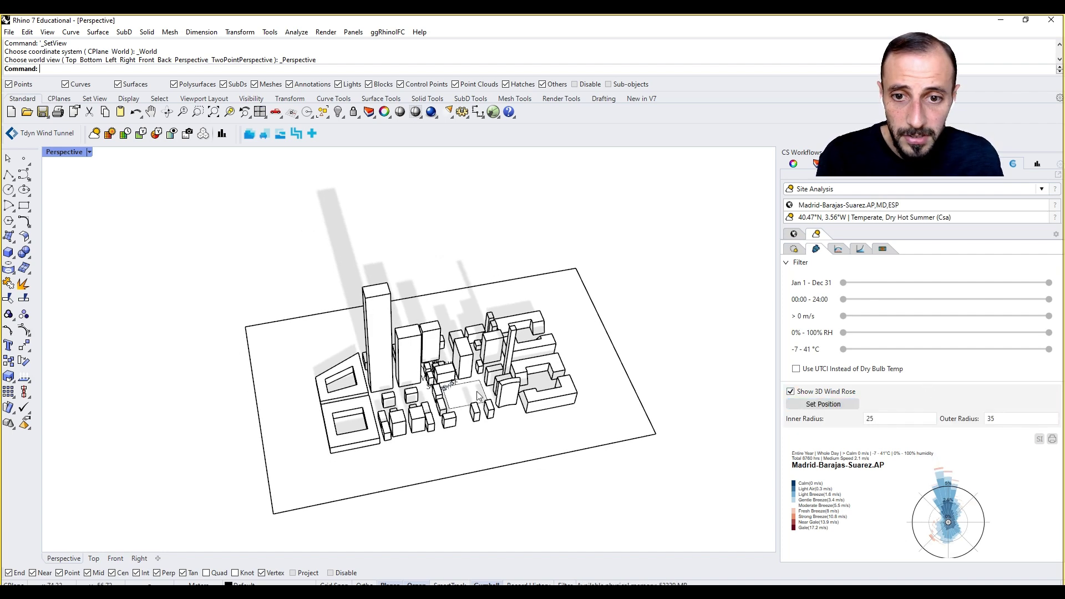
{"action": "scroll", "coordinate": [443, 383], "scroll_direction": "down", "scroll_amount": 8}
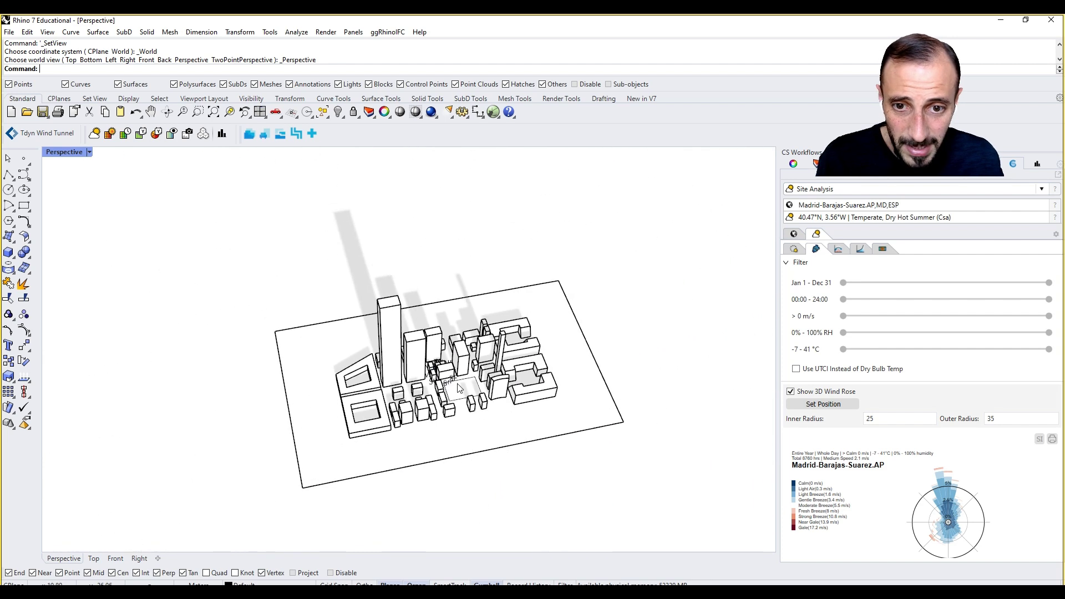
- Set the 3D wind rose's inner radius to 500 and its outer radius to 1000 so that it surrounds the site
{"action": "left_click", "coordinate": [877, 423]}
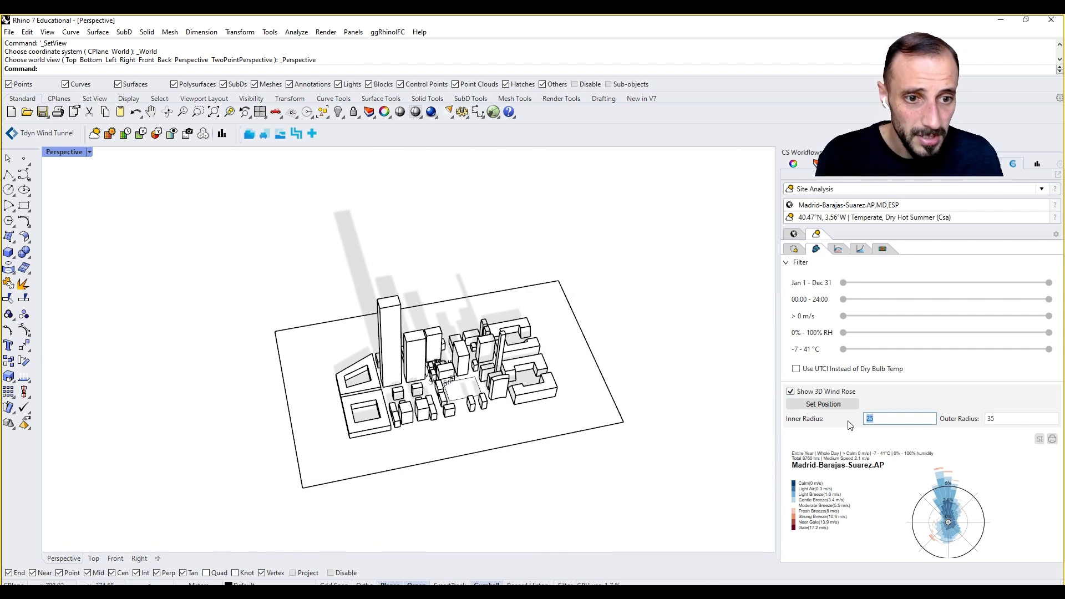
{"action": "key", "text": "Return"}
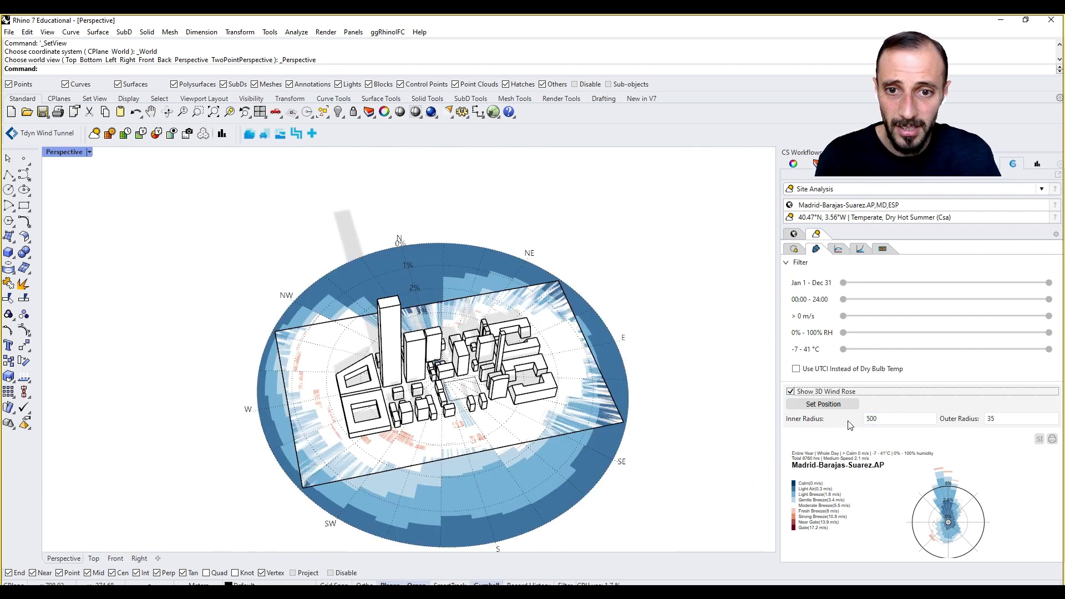
{"action": "left_click", "coordinate": [980, 419]}
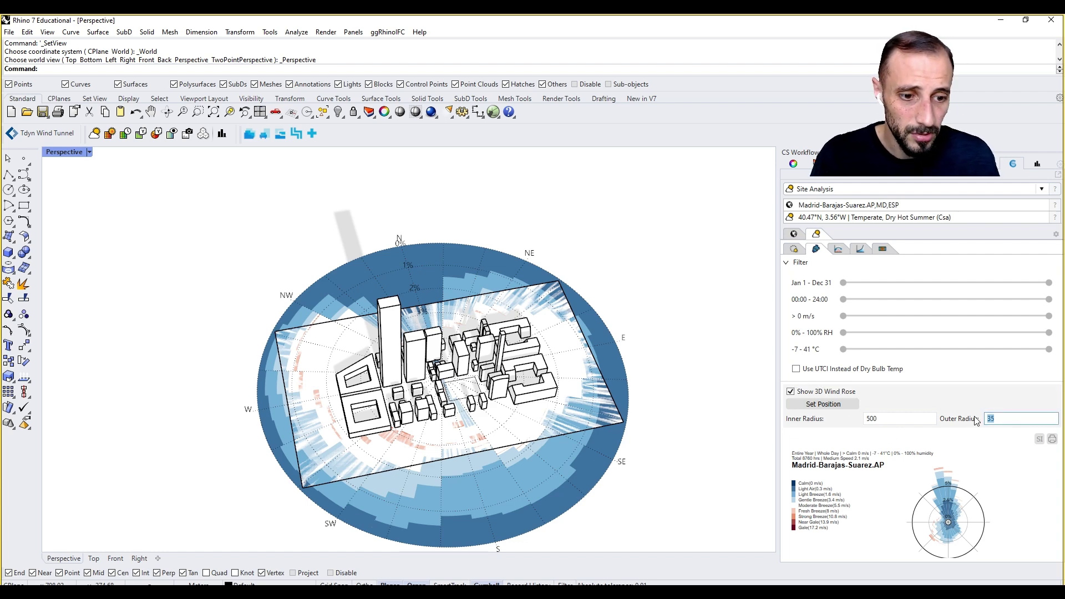
{"action": "key", "text": "Return"}
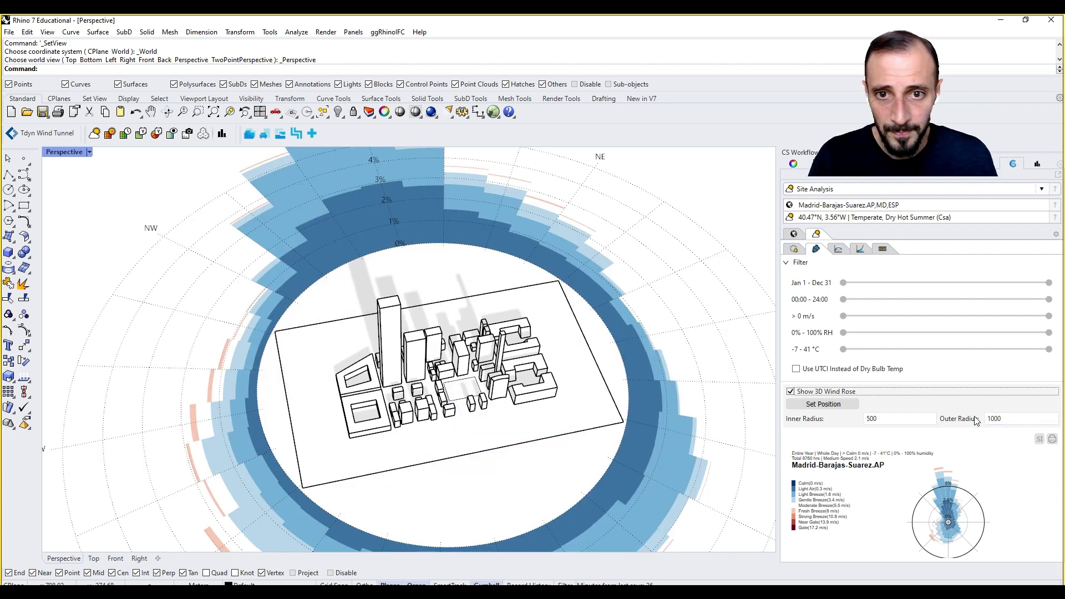
{"action": "scroll", "coordinate": [339, 433], "scroll_direction": "down", "scroll_amount": 3}
{"action": "scroll", "coordinate": [339, 381], "scroll_direction": "down", "scroll_amount": 1}
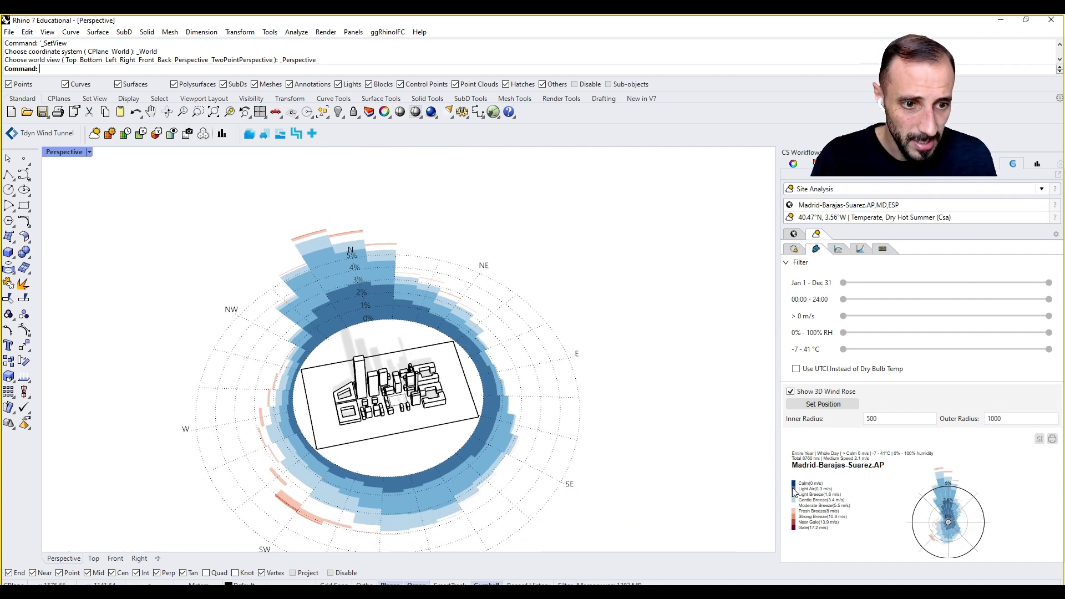
- Compare the direction subdivision options of the wind rose chart, ending on the middle option
{"action": "left_click", "coordinate": [977, 478]}
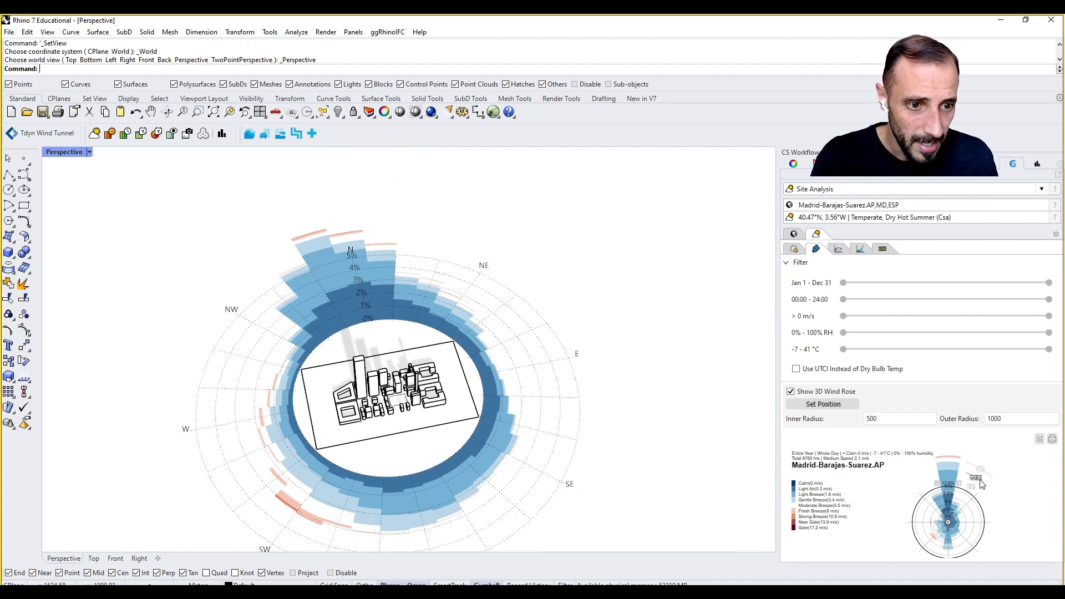
{"action": "left_click", "coordinate": [981, 472]}
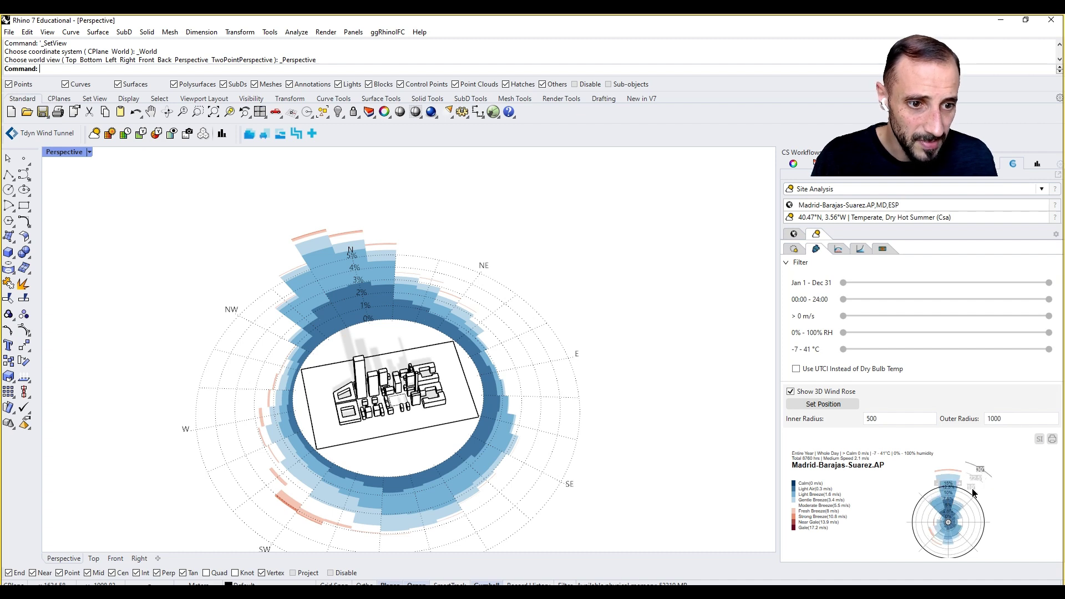
{"action": "left_click", "coordinate": [972, 489]}
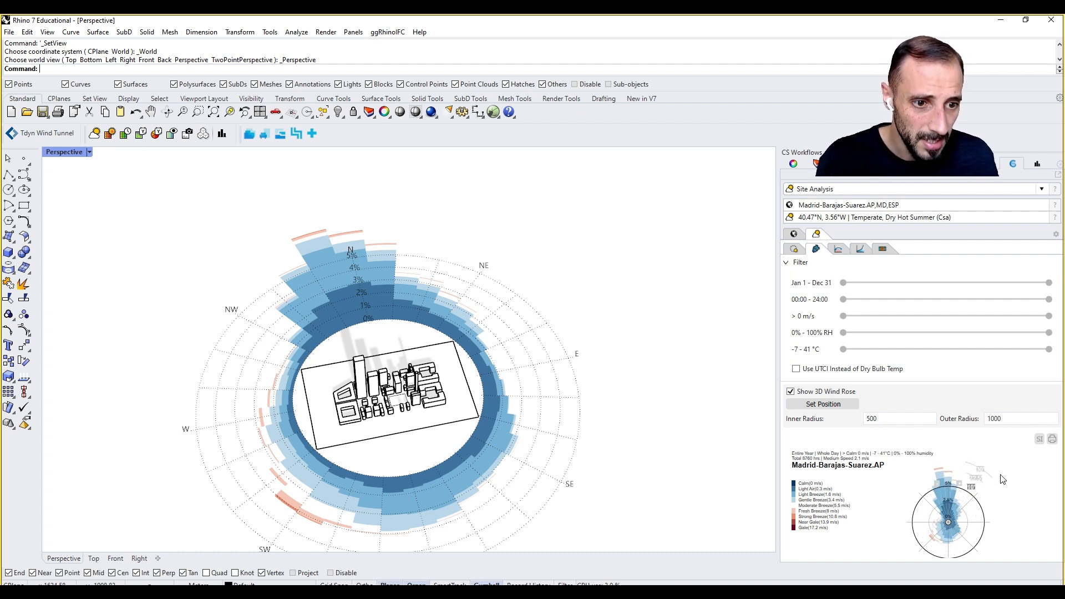
{"action": "left_click_drag", "start_coordinate": [978, 483], "coordinate": [984, 470]}
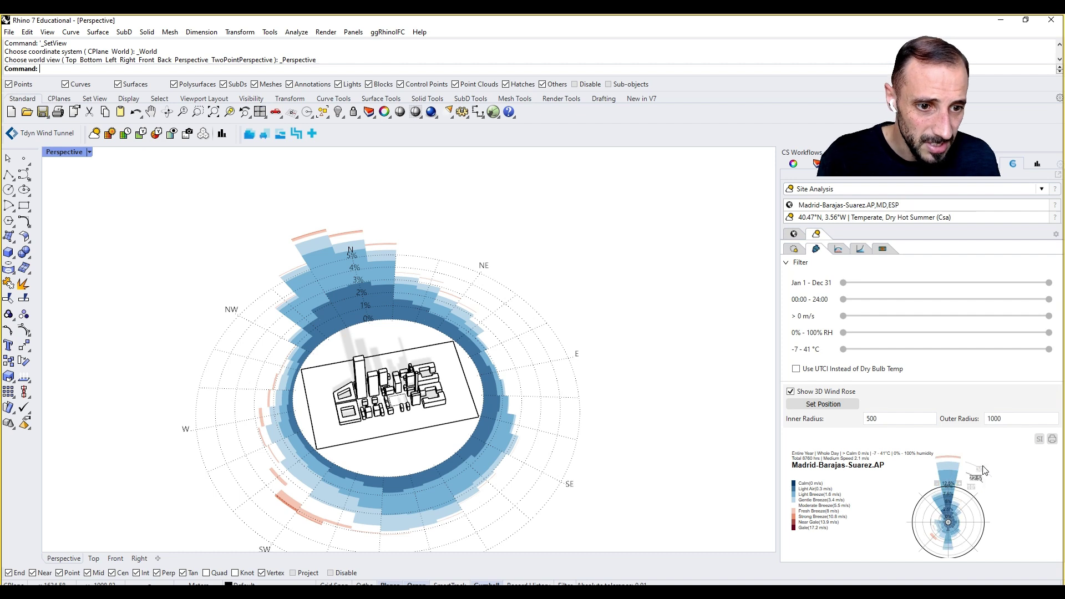
- Switch the wind rose to the coarse eight-direction subdivision and refresh the 3D rose around the site
{"action": "left_click", "coordinate": [983, 470]}
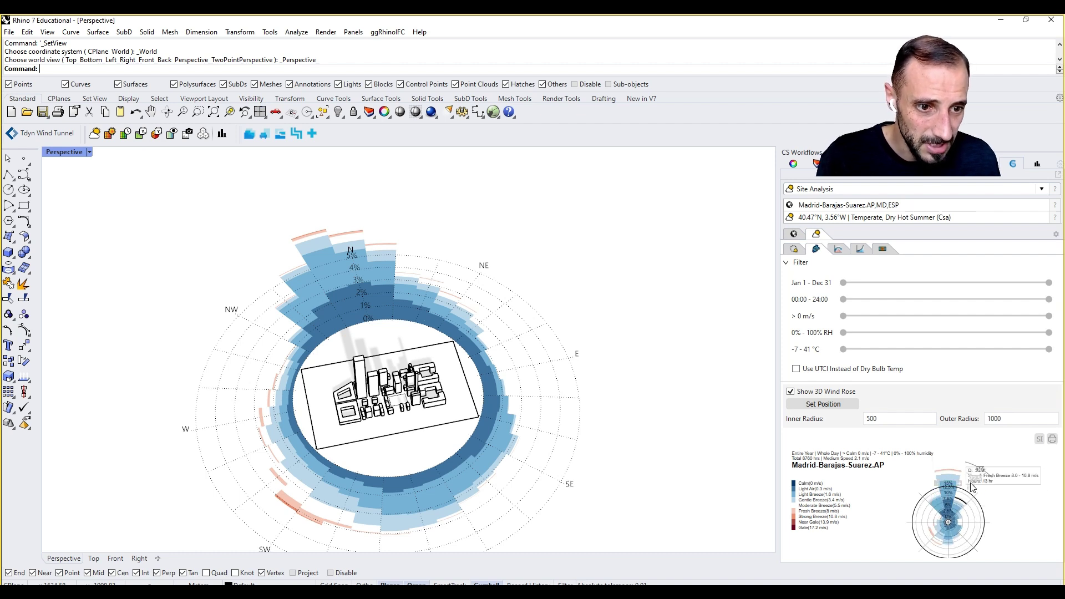
{"action": "scroll", "coordinate": [950, 483], "scroll_direction": "down", "scroll_amount": 5}
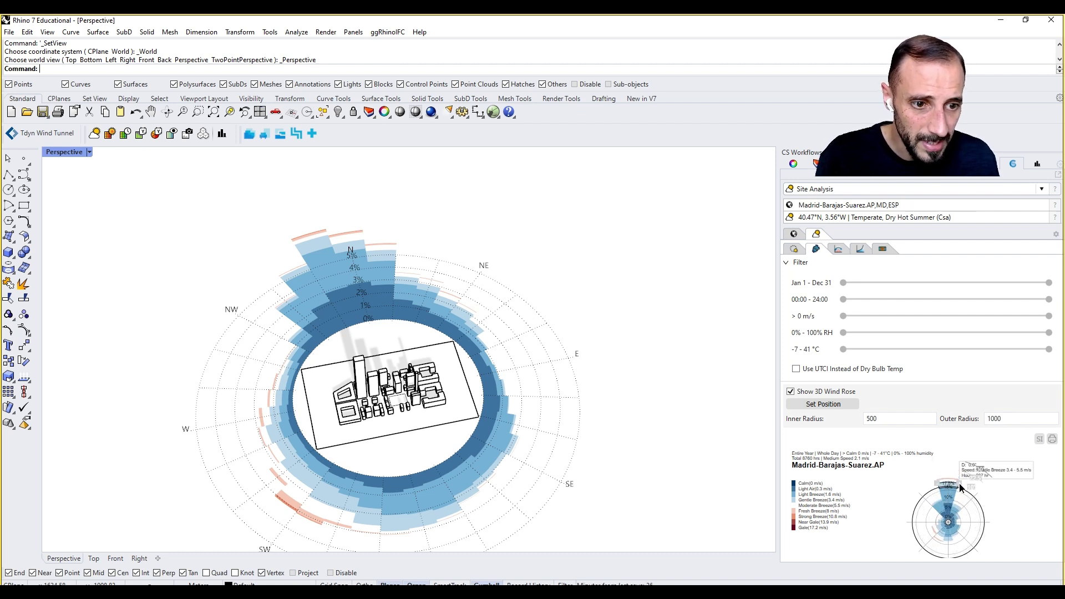
{"action": "scroll", "coordinate": [943, 487], "scroll_direction": "up", "scroll_amount": 3}
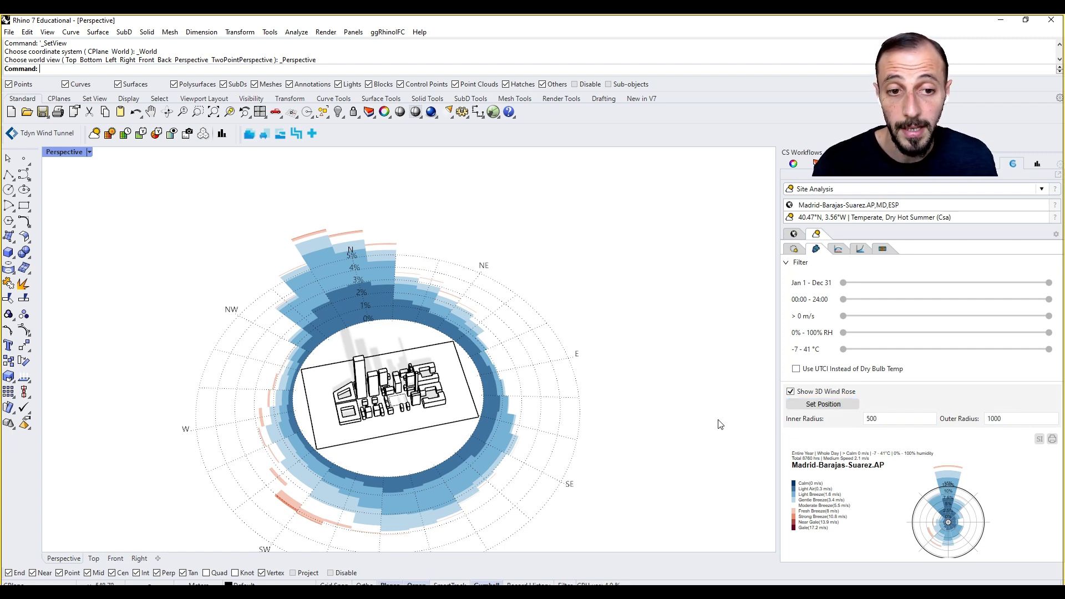
{"action": "right_click_drag", "start_coordinate": [430, 420], "coordinate": [395, 432]}
{"action": "scroll", "coordinate": [408, 418], "scroll_direction": "down", "scroll_amount": 5}
{"action": "scroll", "coordinate": [408, 417], "scroll_direction": "up", "scroll_amount": 1}
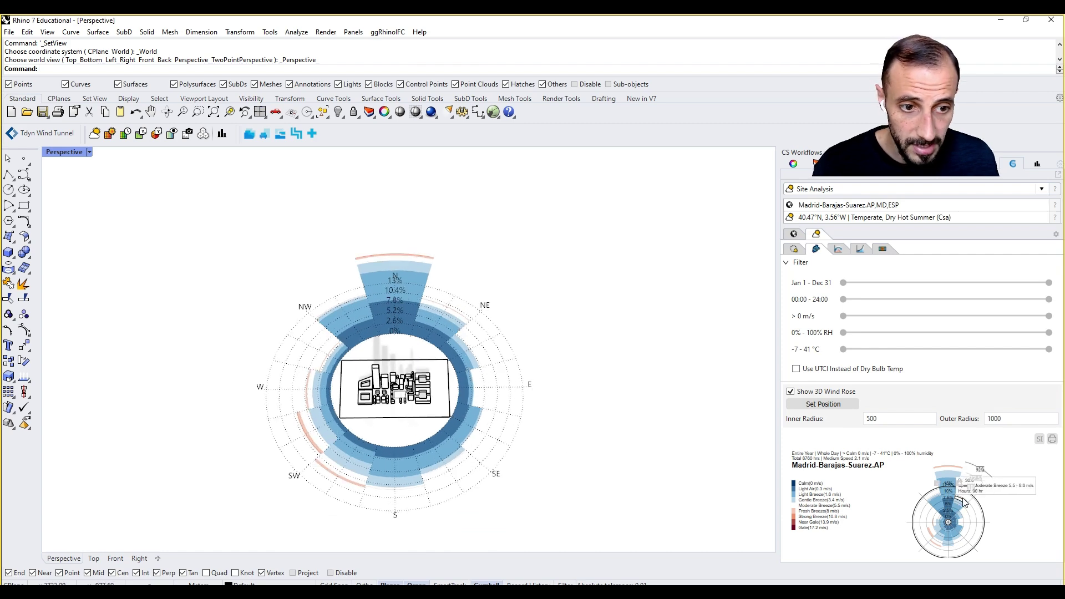
- Set the wind rose to the intermediate direction subdivision and refresh the 3D rose around the site
{"action": "left_click", "coordinate": [975, 480]}
{"action": "right_click_drag", "start_coordinate": [601, 409], "coordinate": [497, 367]}
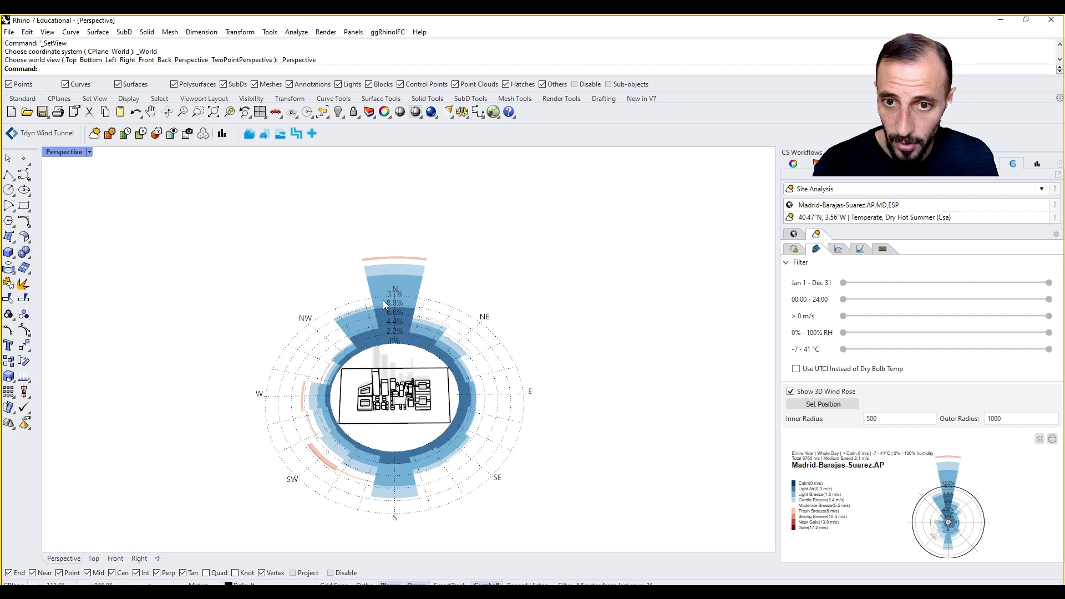
{"action": "right_click_drag", "start_coordinate": [394, 327], "coordinate": [406, 336]}
{"action": "right_click_drag", "start_coordinate": [521, 422], "coordinate": [497, 418]}
{"action": "scroll", "coordinate": [498, 418], "scroll_direction": "up", "scroll_amount": 5}
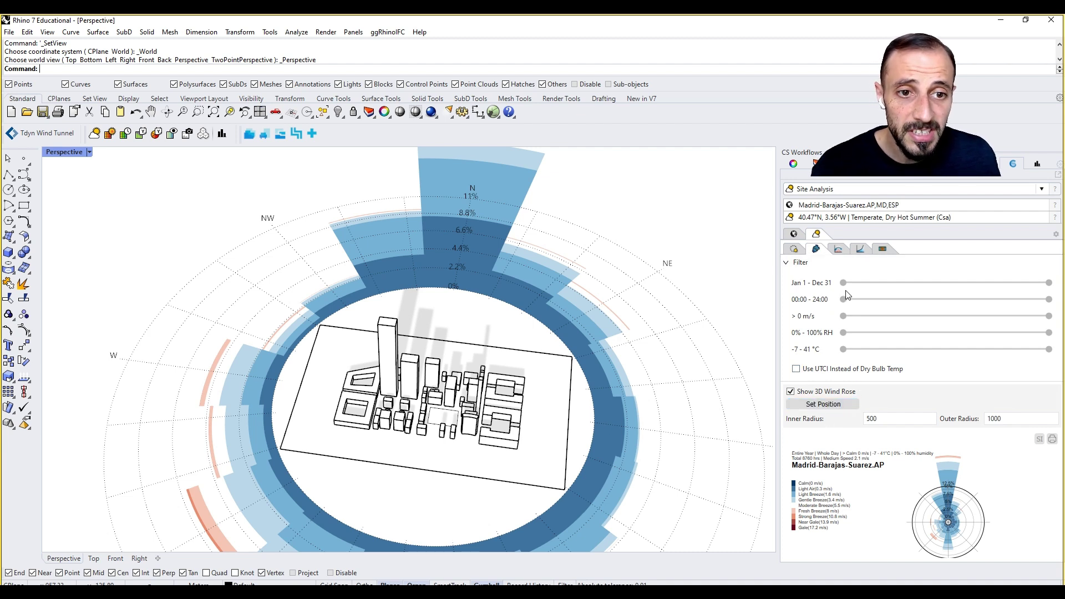
- Limit the wind rose's date range to Mar 22 - May 1 and refresh the 3D rose
{"action": "left_click_drag", "start_coordinate": [845, 284], "coordinate": [889, 283]}
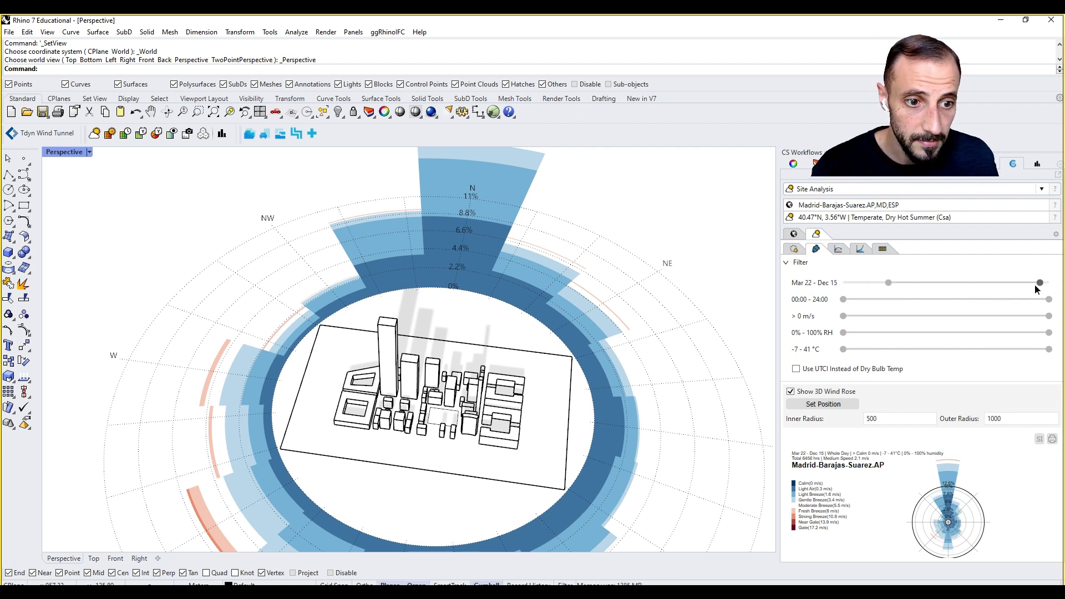
{"action": "left_click_drag", "start_coordinate": [1034, 284], "coordinate": [911, 282]}
{"action": "scroll", "coordinate": [577, 324], "scroll_direction": "down", "scroll_amount": 3}
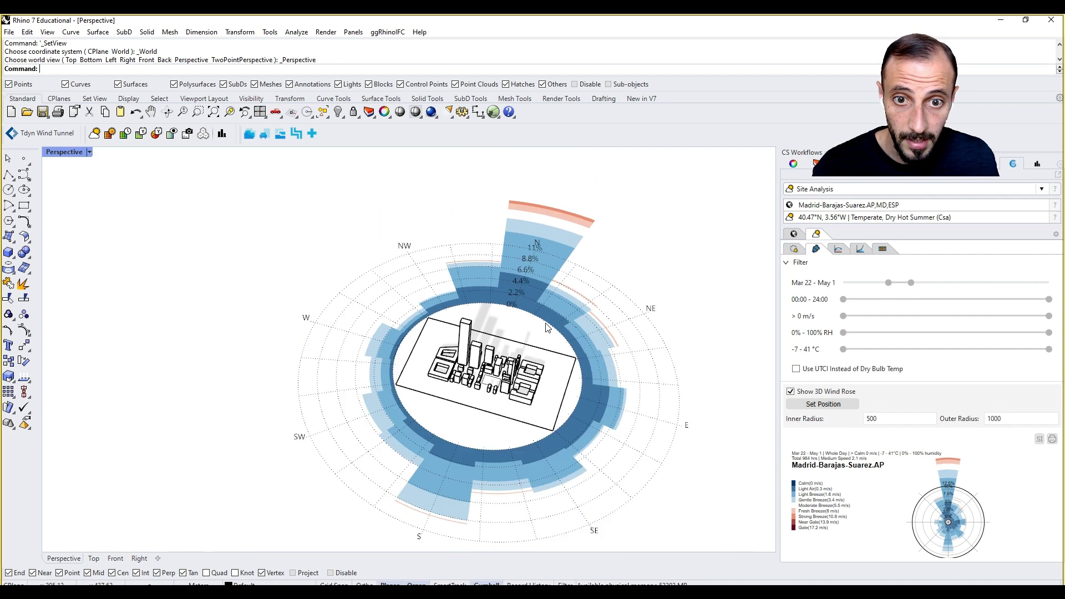
{"action": "scroll", "coordinate": [547, 328], "scroll_direction": "down", "scroll_amount": 2}
- Filter the wind rose to hours 05:00 - 16:00 and wind speeds of 3 - 13 m/s
{"action": "left_click_drag", "start_coordinate": [844, 299], "coordinate": [886, 299]}
{"action": "left_click_drag", "start_coordinate": [1049, 300], "coordinate": [981, 299]}
{"action": "left_click_drag", "start_coordinate": [844, 317], "coordinate": [878, 317]}
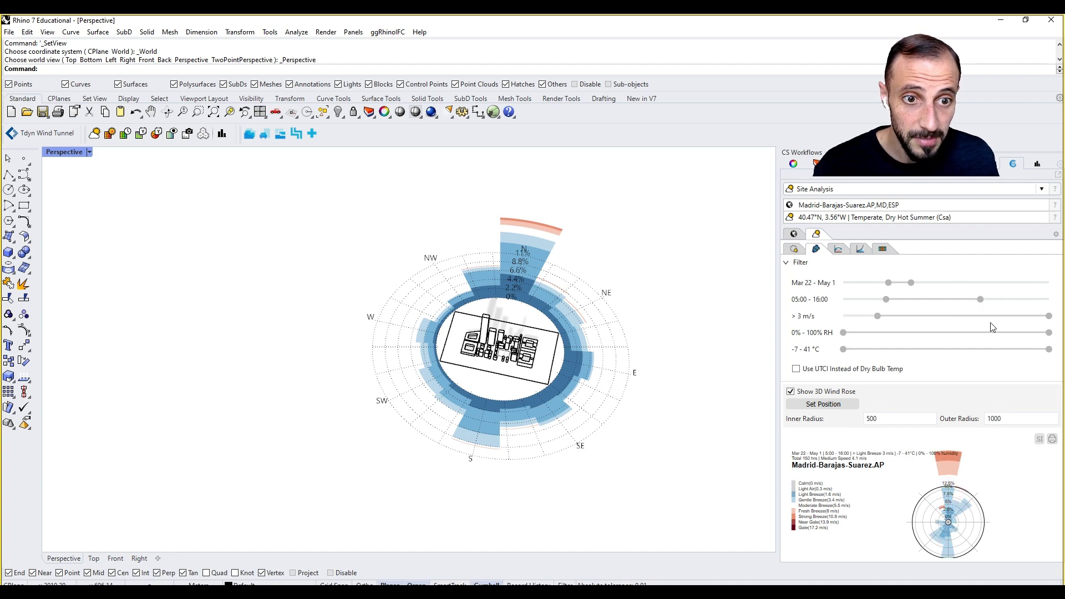
{"action": "left_click_drag", "start_coordinate": [1050, 318], "coordinate": [992, 316]}
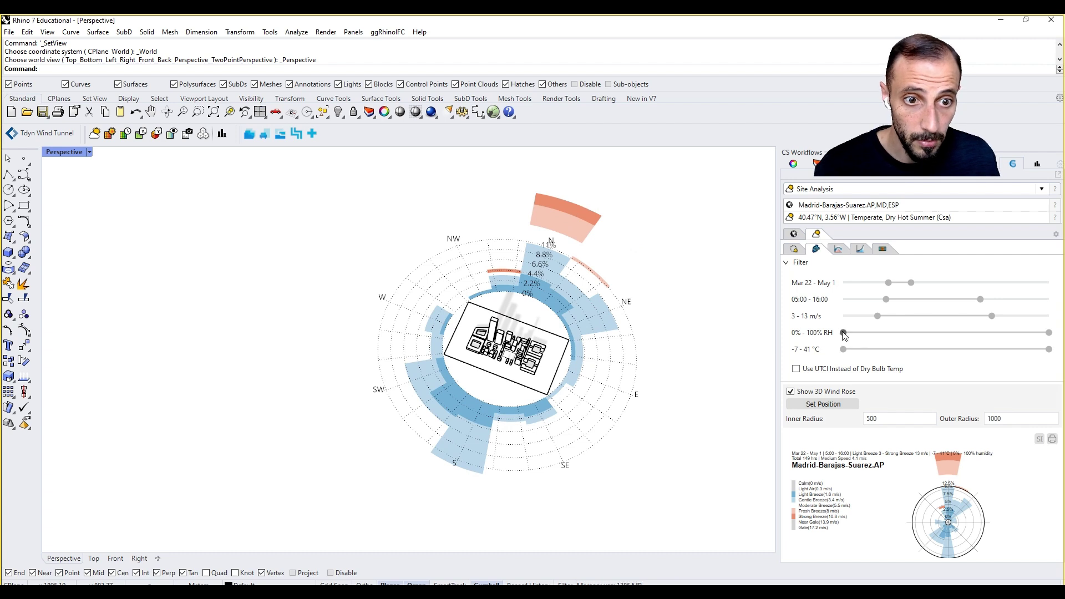
- Restrict the wind rose's relative humidity filter to 24% - 73% and refresh the 3D rose
{"action": "left_click_drag", "start_coordinate": [843, 333], "coordinate": [891, 333]}
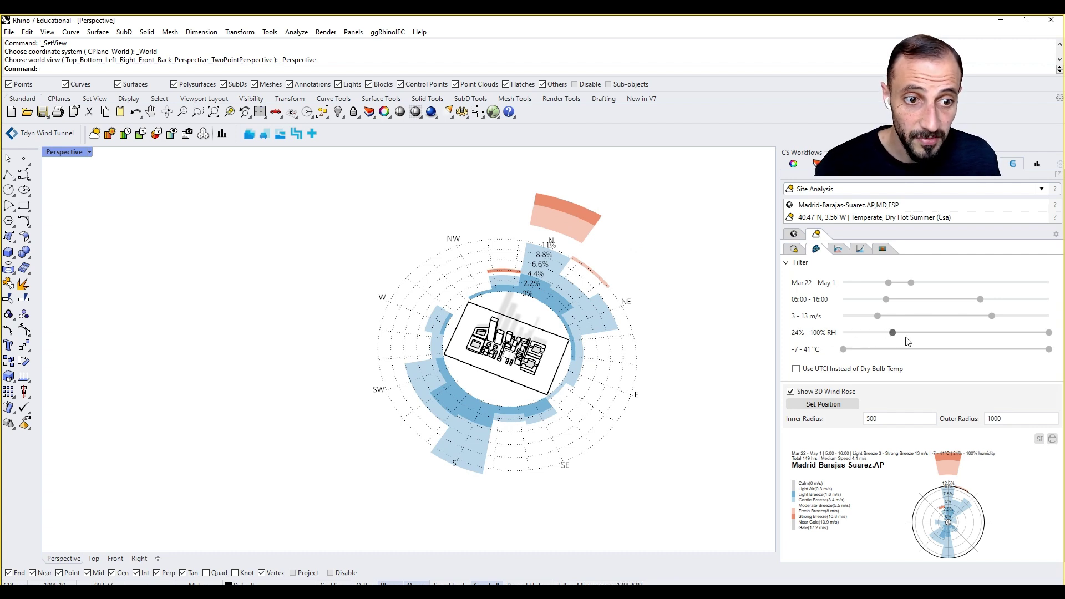
{"action": "left_click_drag", "start_coordinate": [1049, 332], "coordinate": [993, 333]}
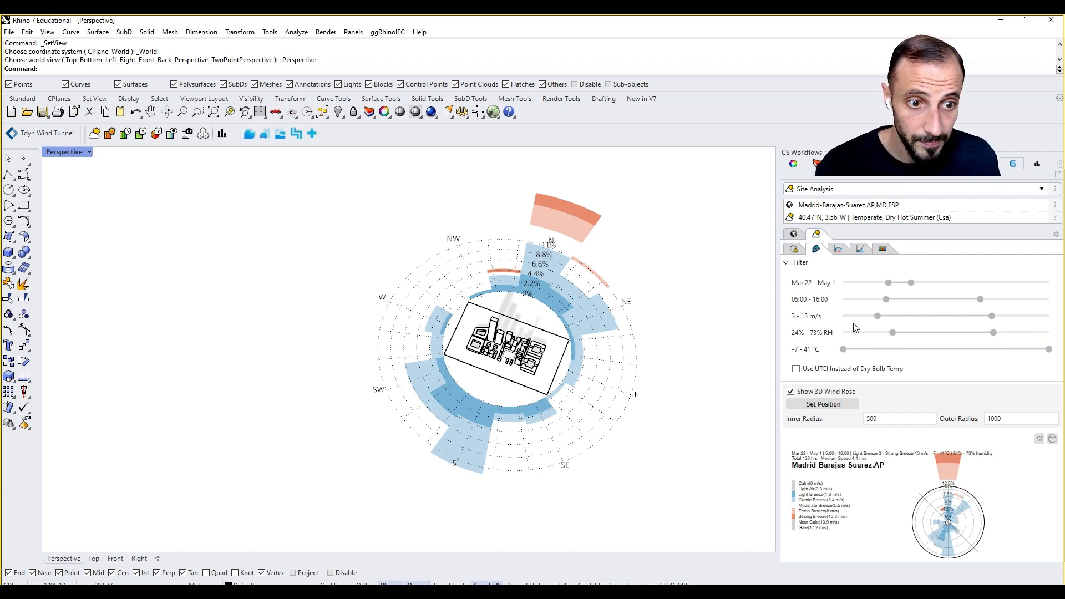
{"action": "mouse_move", "coordinate": [548, 327]}
{"action": "right_mouse_down"}
{"action": "mouse_move", "coordinate": [520, 327]}
{"action": "mouse_move", "coordinate": [555, 317]}
{"action": "right_mouse_up"}
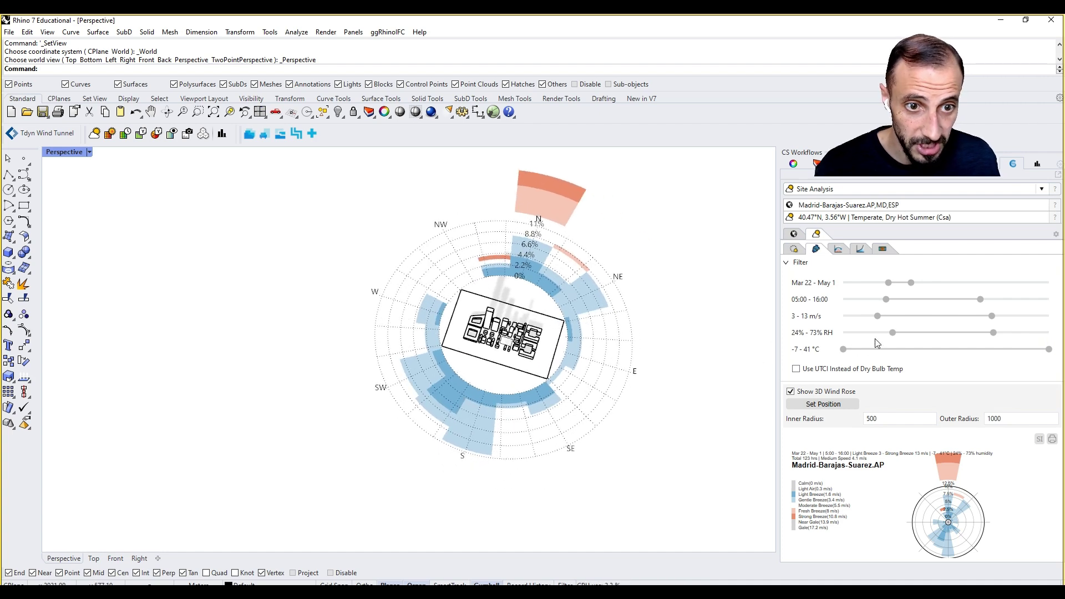
- Restore the full humidity, hour and wind speed ranges of the wind rose filter and widen its dates to Jan 1 - Dec 28
{"action": "left_click_drag", "start_coordinate": [892, 333], "coordinate": [843, 333]}
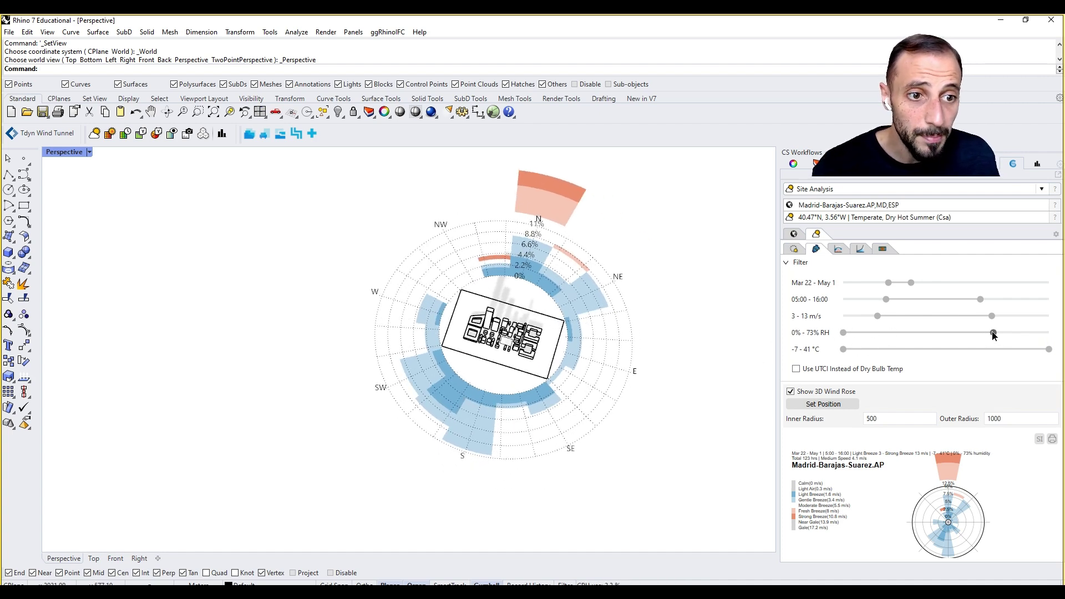
{"action": "left_click_drag", "start_coordinate": [993, 333], "coordinate": [1048, 332]}
{"action": "left_click_drag", "start_coordinate": [877, 315], "coordinate": [844, 299]}
{"action": "left_click_drag", "start_coordinate": [980, 299], "coordinate": [1048, 299]}
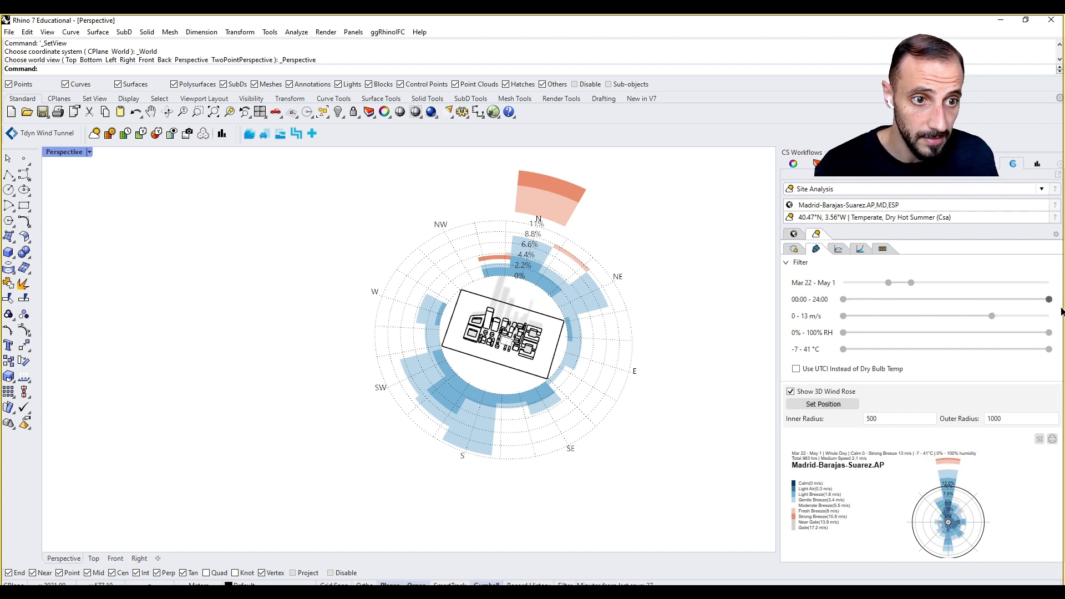
{"action": "left_click_drag", "start_coordinate": [911, 282], "coordinate": [1048, 282]}
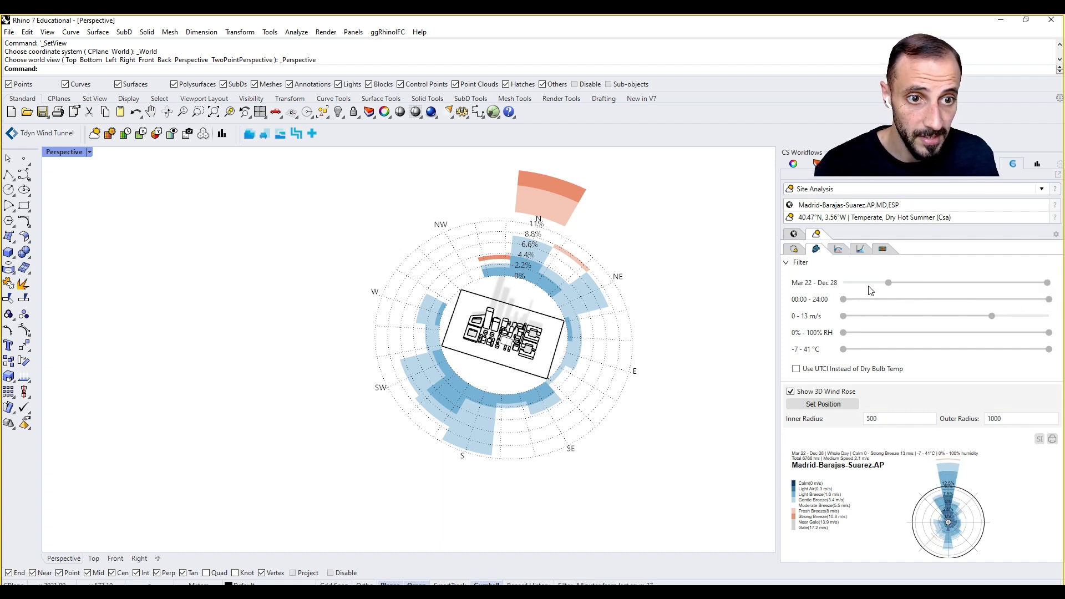
{"action": "left_click_drag", "start_coordinate": [888, 282], "coordinate": [843, 282]}
{"action": "left_click_drag", "start_coordinate": [993, 315], "coordinate": [1050, 321]}
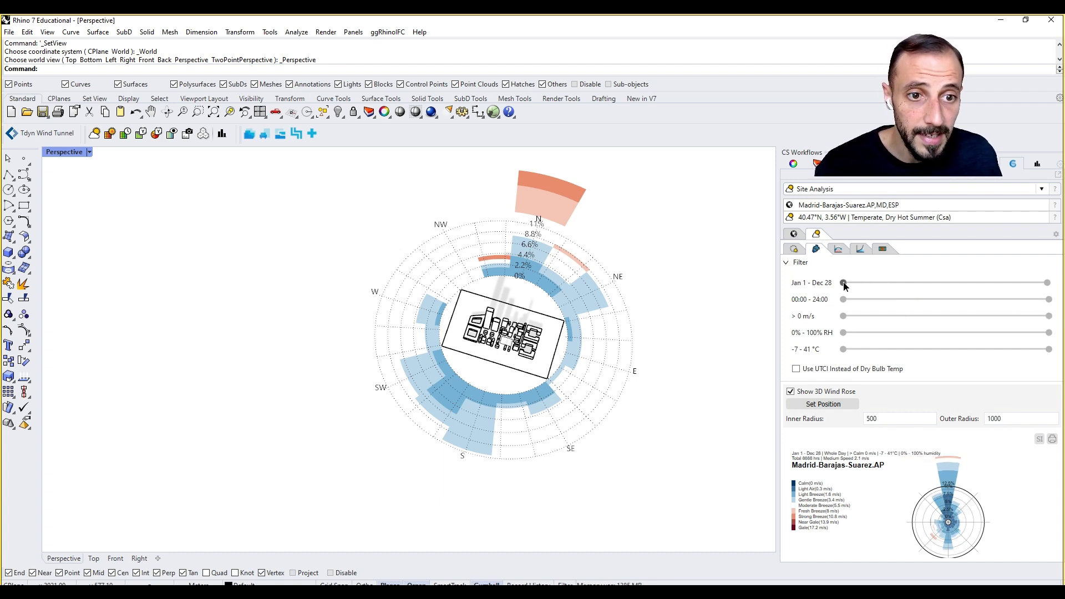
- Narrow the wind rose's date range to Apr 4 - Apr 11 and refresh the 3D rose
{"action": "left_click_drag", "start_coordinate": [844, 282], "coordinate": [895, 283]}
{"action": "left_click_drag", "start_coordinate": [1047, 284], "coordinate": [900, 287]}
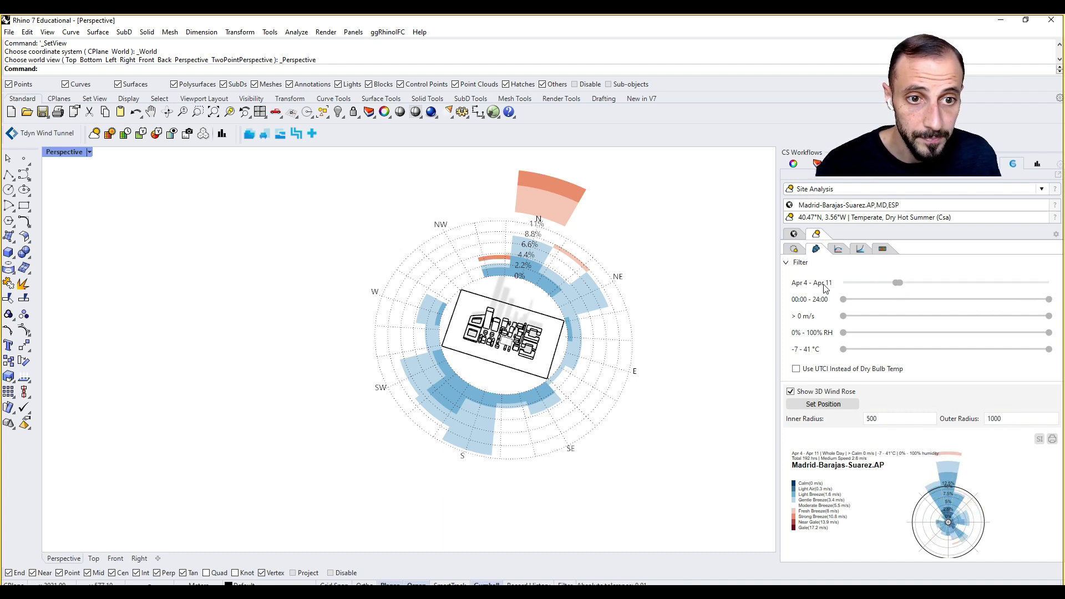
{"action": "mouse_move", "coordinate": [532, 313]}
{"action": "right_mouse_down"}
{"action": "mouse_move", "coordinate": [525, 301]}
{"action": "mouse_move", "coordinate": [537, 312]}
{"action": "right_mouse_up"}
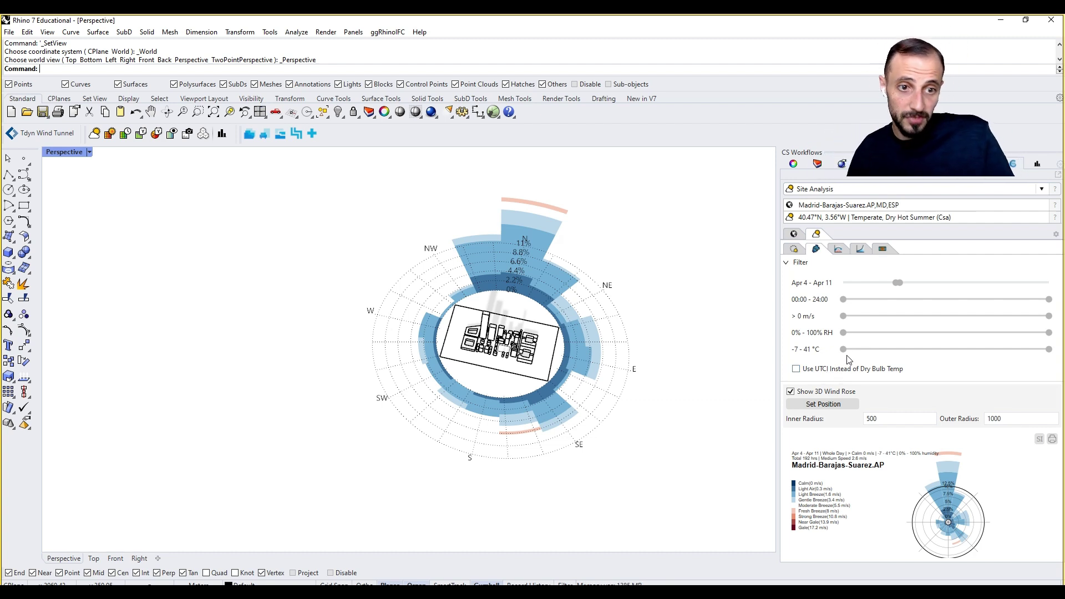
- Make the wind rose's temperature filter use UTCI instead of dry bulb temperature, keeping the full -27 - 45°C range
{"action": "left_click", "coordinate": [826, 372]}
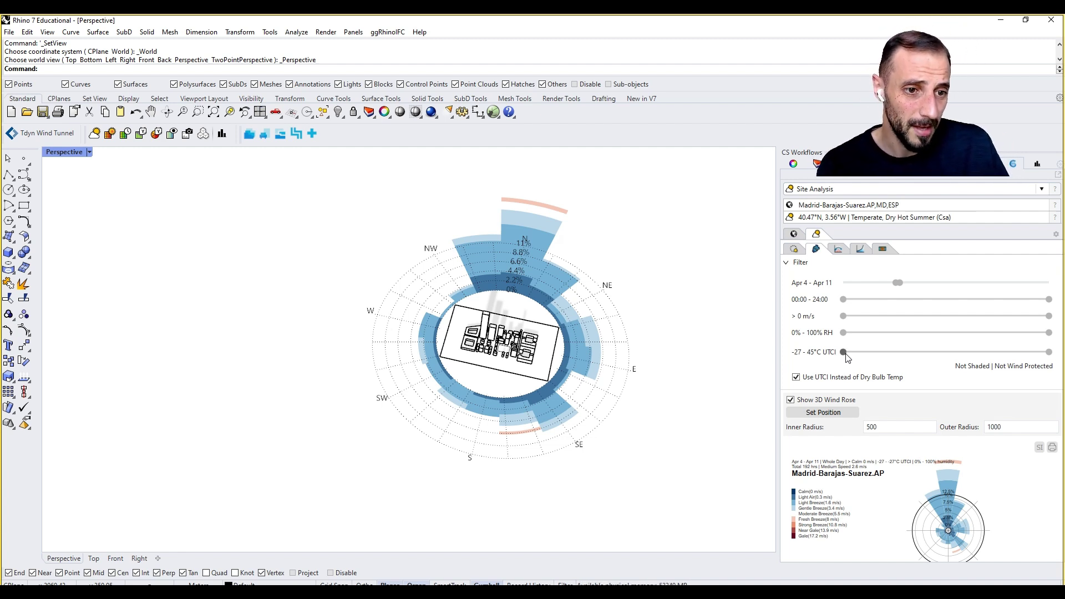
{"action": "mouse_move", "coordinate": [847, 358]}
{"action": "left_mouse_down"}
{"action": "mouse_move", "coordinate": [911, 355]}
{"action": "mouse_move", "coordinate": [844, 356]}
{"action": "left_mouse_up"}
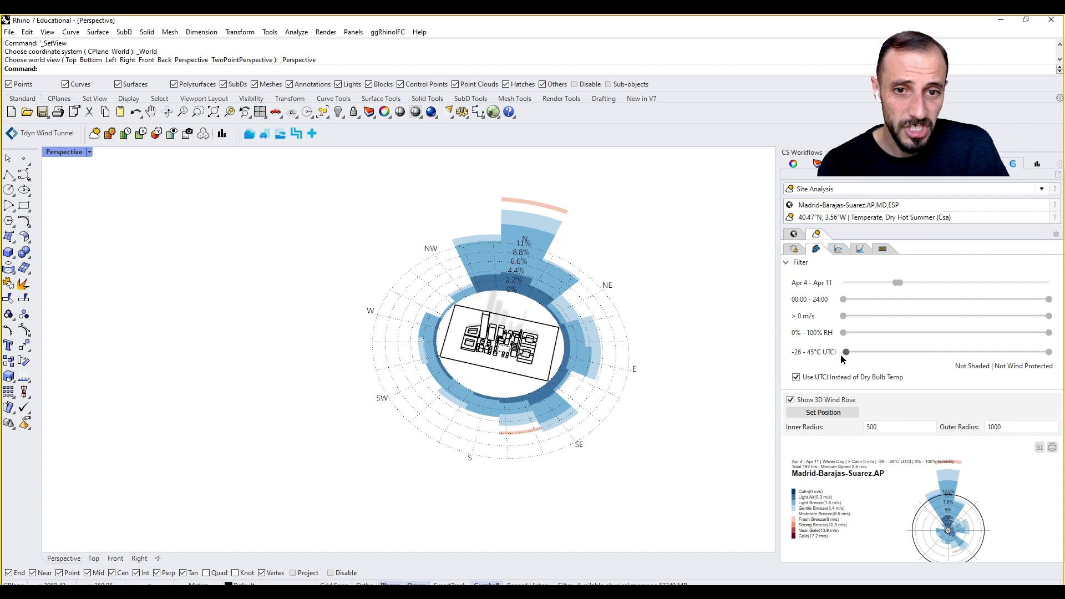
{"action": "mouse_move", "coordinate": [691, 387]}
{"action": "right_mouse_down"}
{"action": "mouse_move", "coordinate": [689, 397]}
{"action": "mouse_move", "coordinate": [670, 390]}
{"action": "mouse_move", "coordinate": [692, 381]}
{"action": "right_mouse_up"}
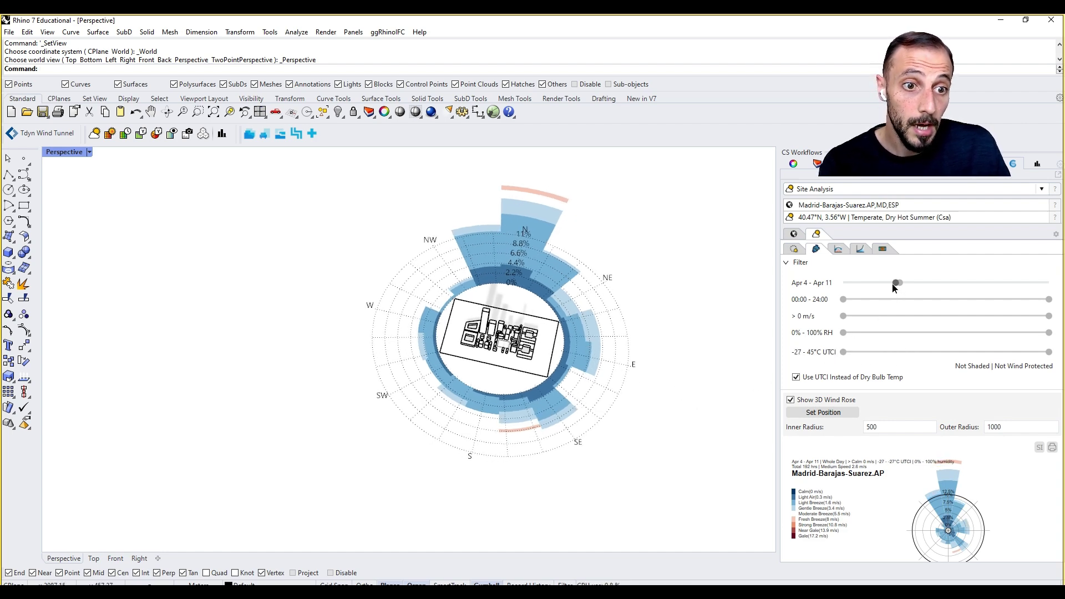
- Reset the wind rose's date range to the whole year, Jan 1 - Dec 31, and refresh the 3D rose
{"action": "left_click_drag", "start_coordinate": [892, 284], "coordinate": [1049, 283]}
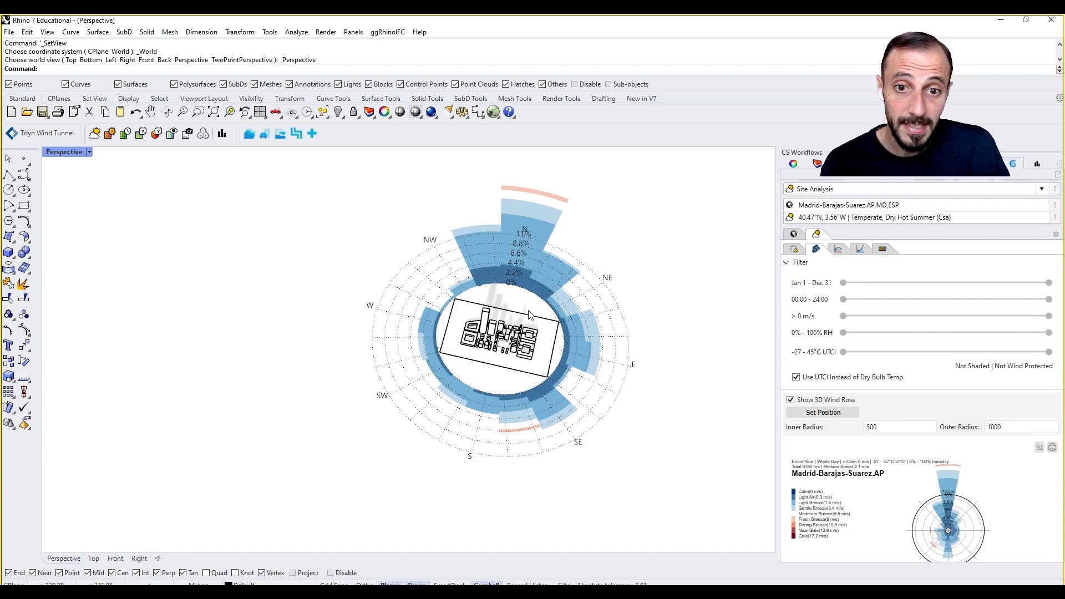
{"action": "right_click_drag", "start_coordinate": [497, 326], "coordinate": [528, 324]}
{"action": "scroll", "coordinate": [520, 247], "scroll_direction": "up", "scroll_amount": 2}
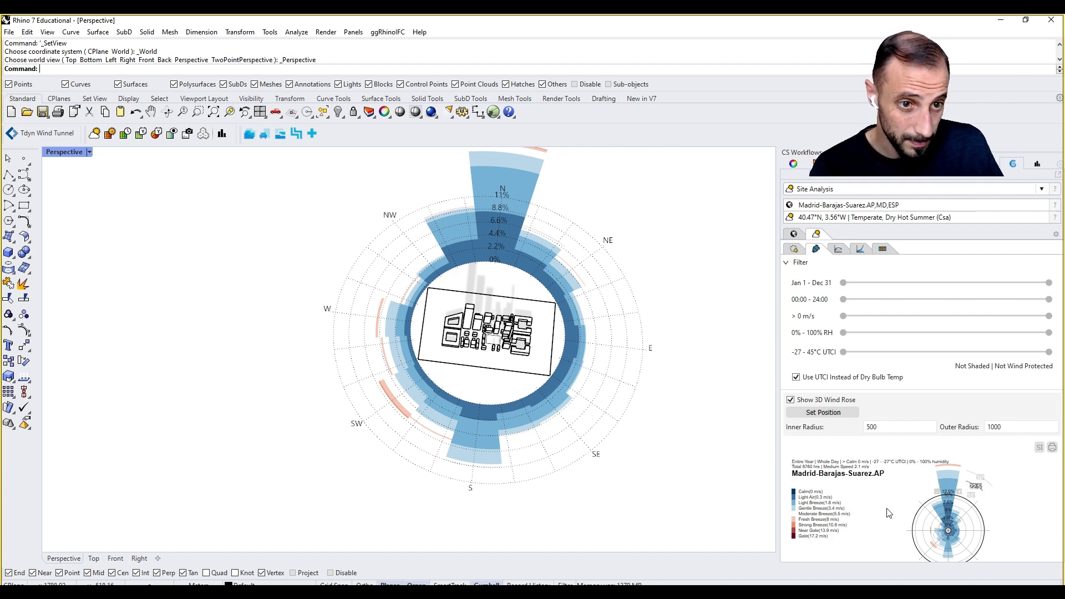
- Review the colour gradients available for the wind rose legend and the export options for its plot
{"action": "left_click", "coordinate": [801, 544]}
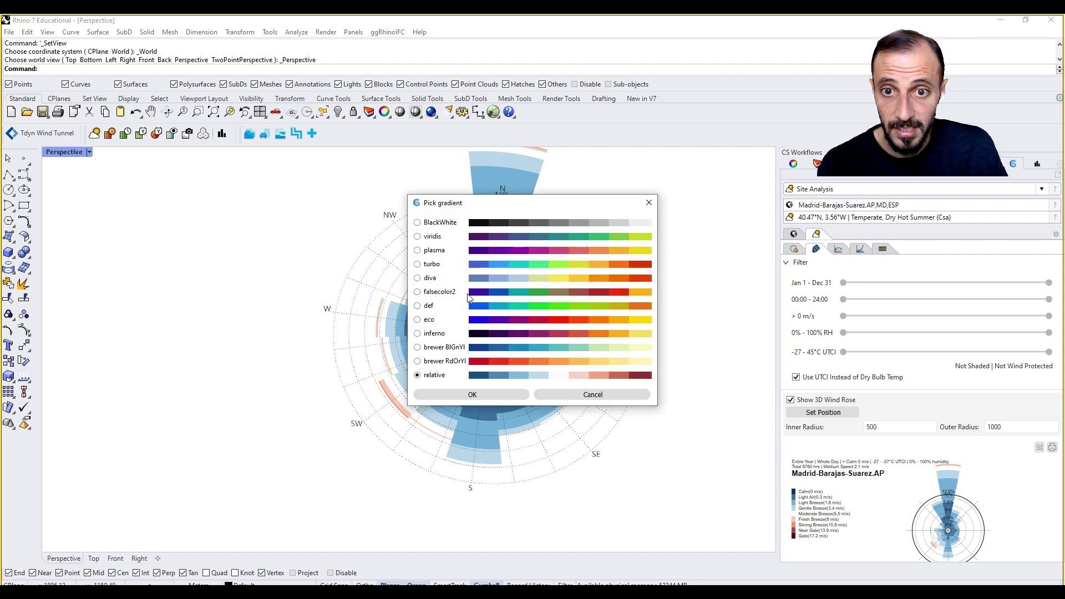
{"action": "left_click", "coordinate": [648, 204]}
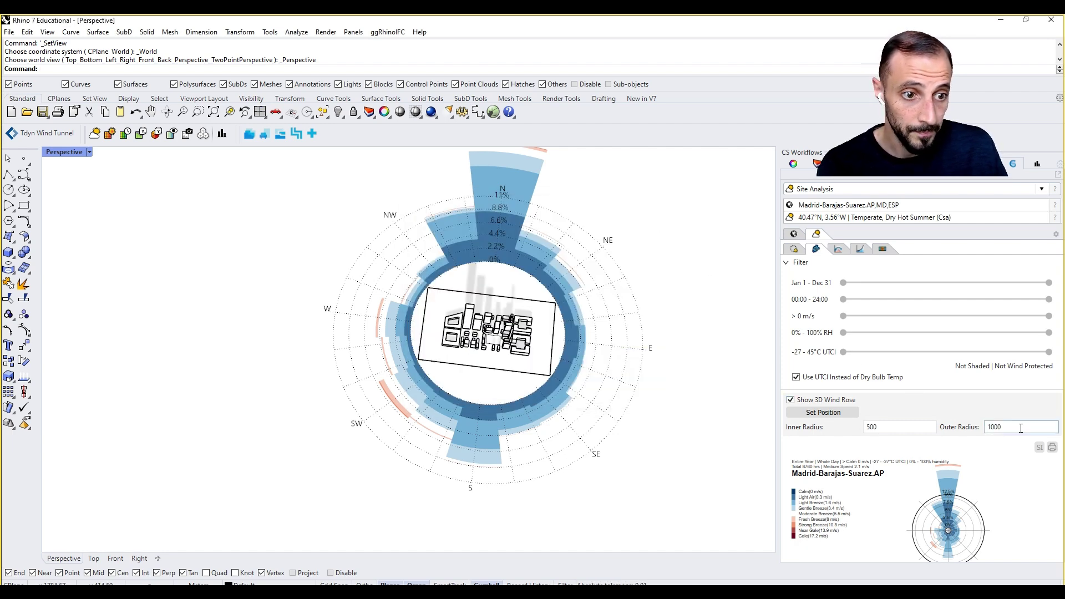
{"action": "left_click", "coordinate": [1052, 447]}
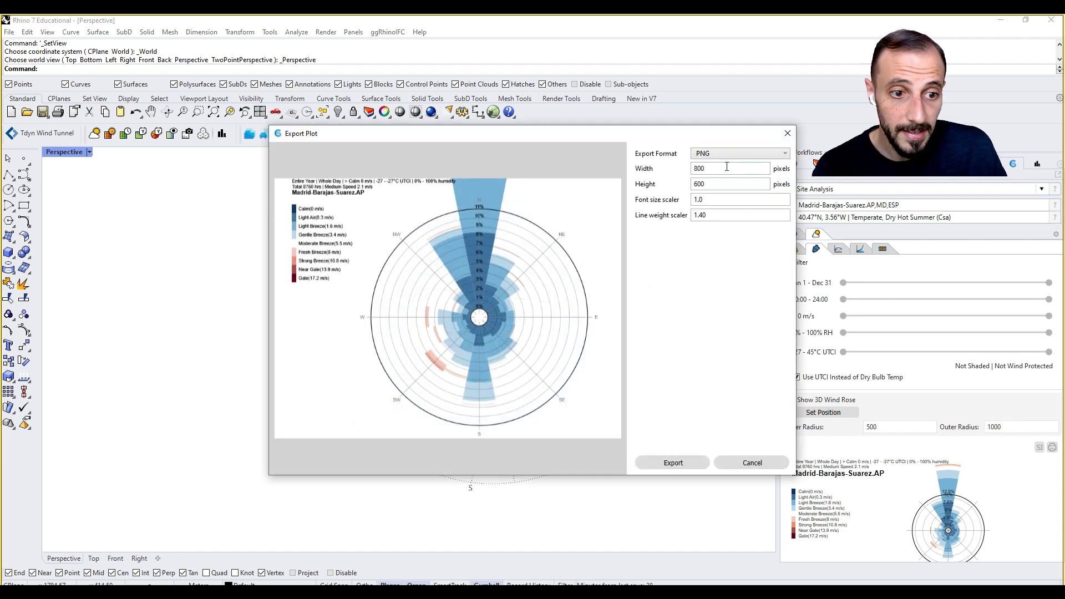
{"action": "left_click", "coordinate": [788, 133]}
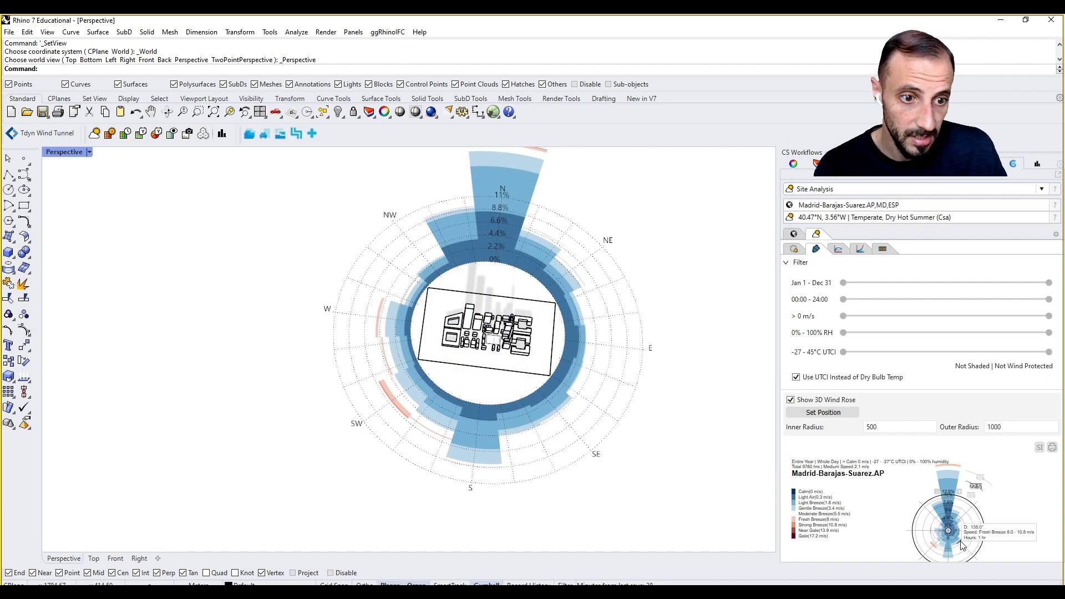
- Preview the finer-subdivision wind rose plot export at heights of 800 and 600 pixels, and dismiss it without exporting
{"action": "left_click", "coordinate": [1052, 448]}
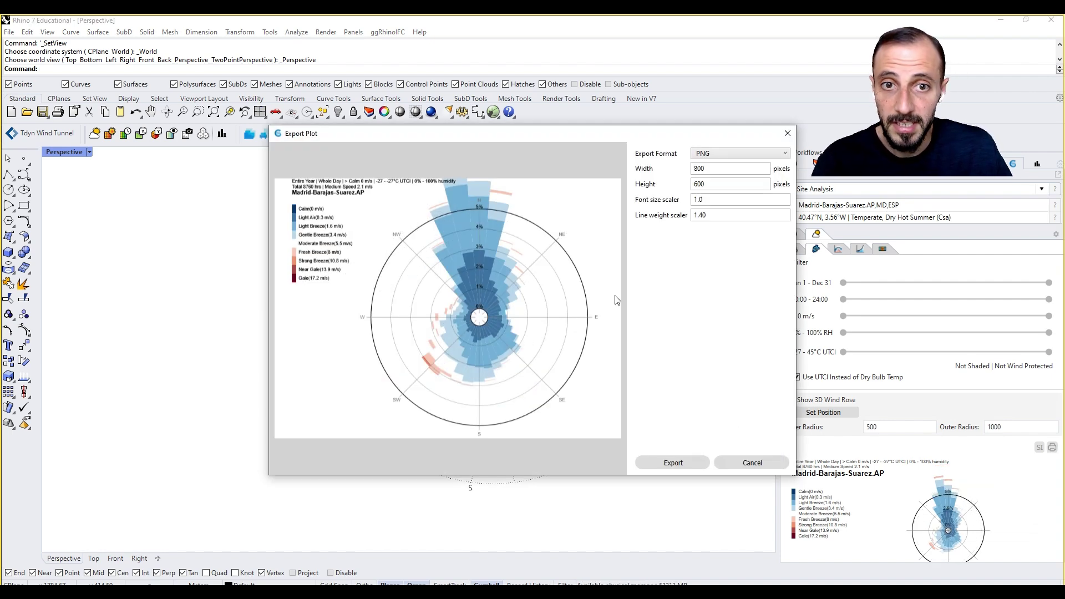
{"action": "double_click", "coordinate": [719, 184]}
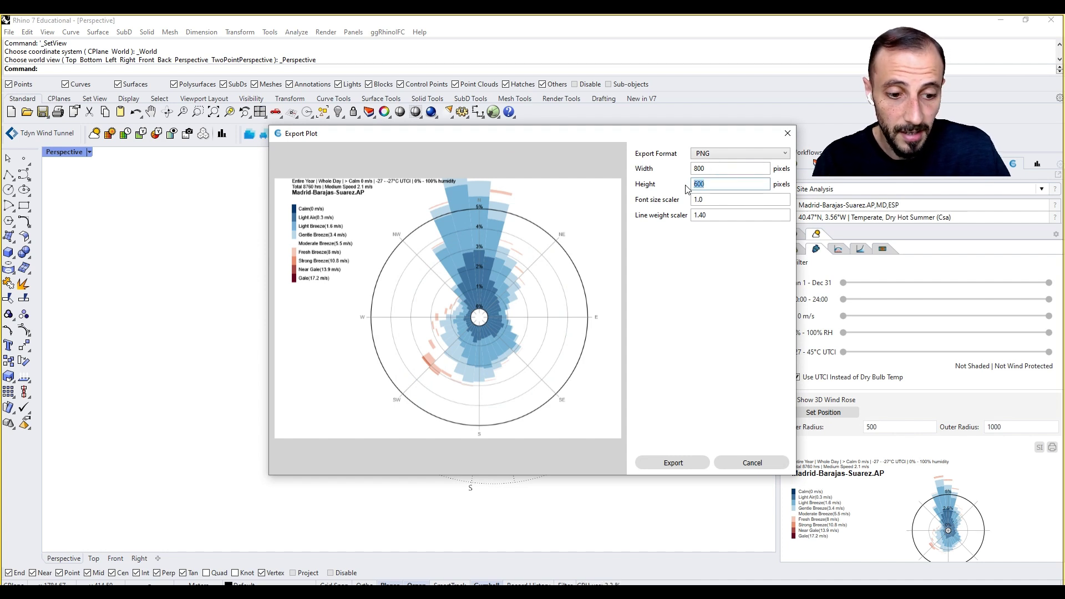
{"action": "type", "text": "800"}
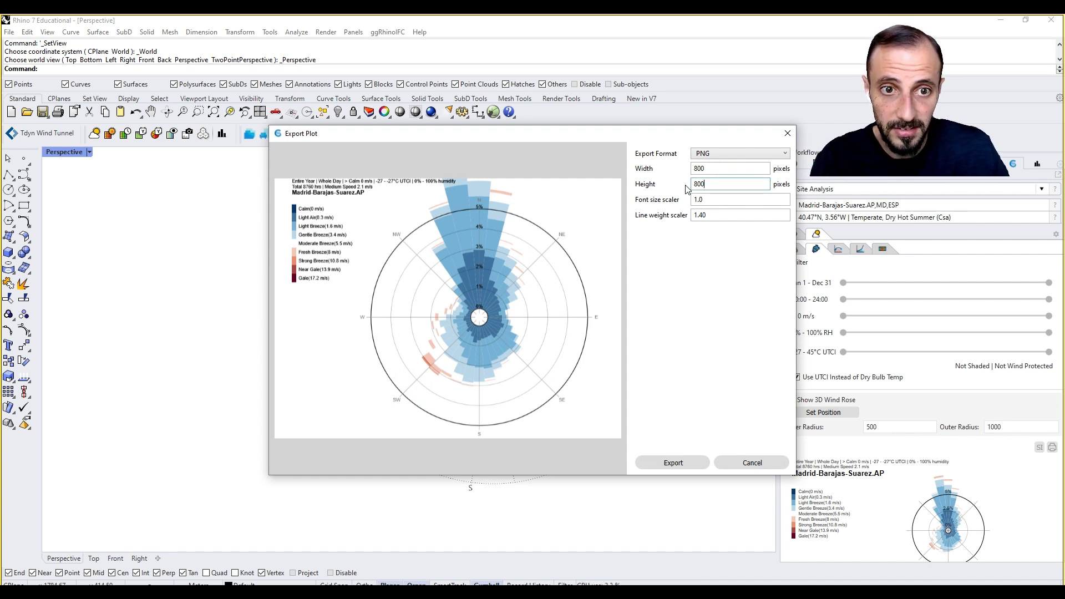
{"action": "key", "text": "Tab"}
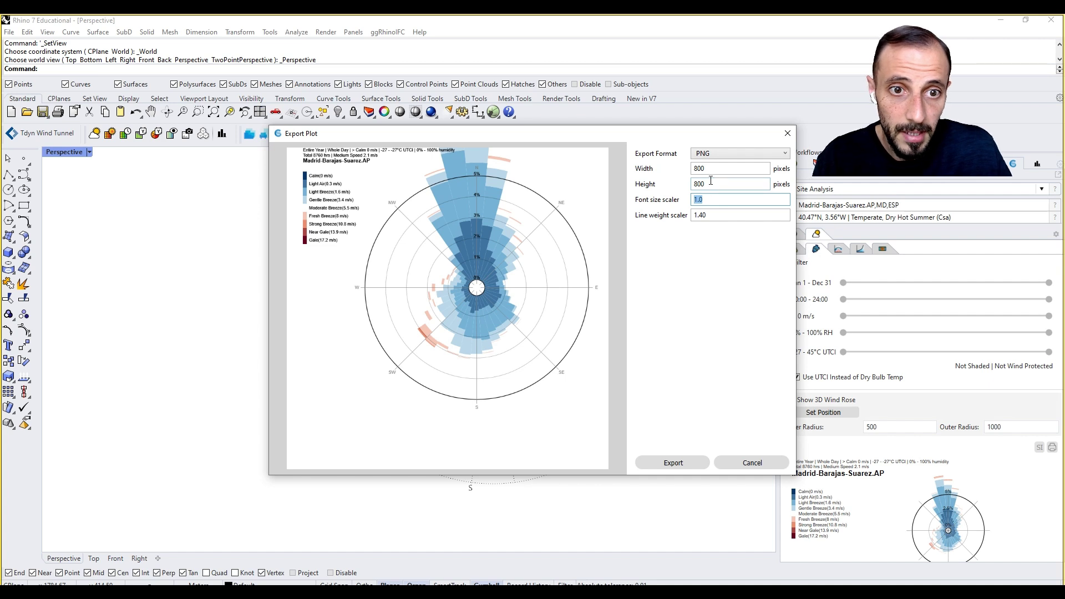
{"action": "left_click_drag", "start_coordinate": [710, 183], "coordinate": [647, 188]}
{"action": "type", "text": "600"}
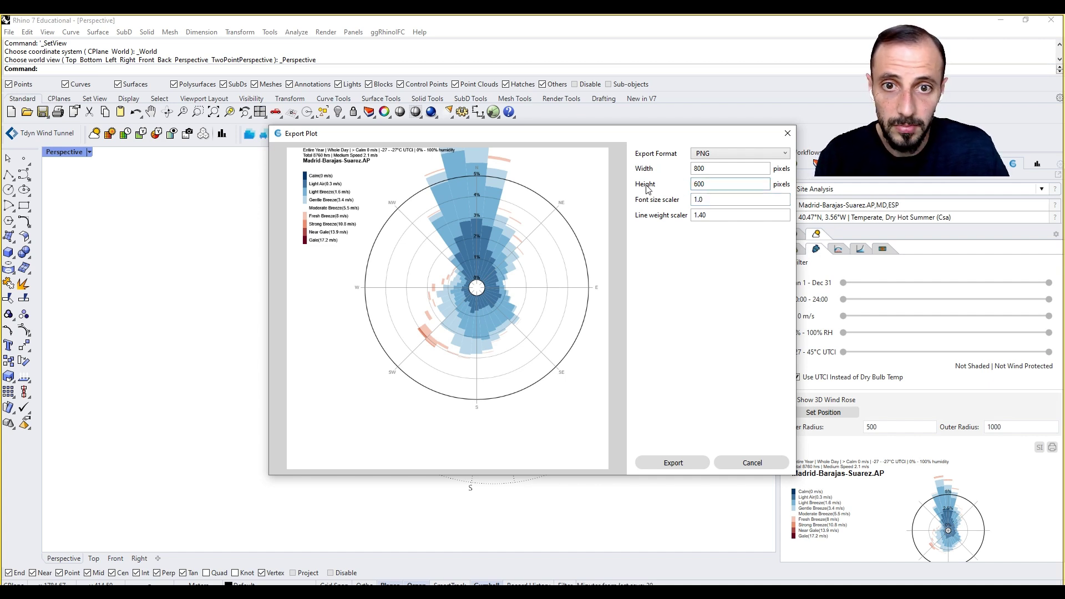
{"action": "key", "text": "Tab"}
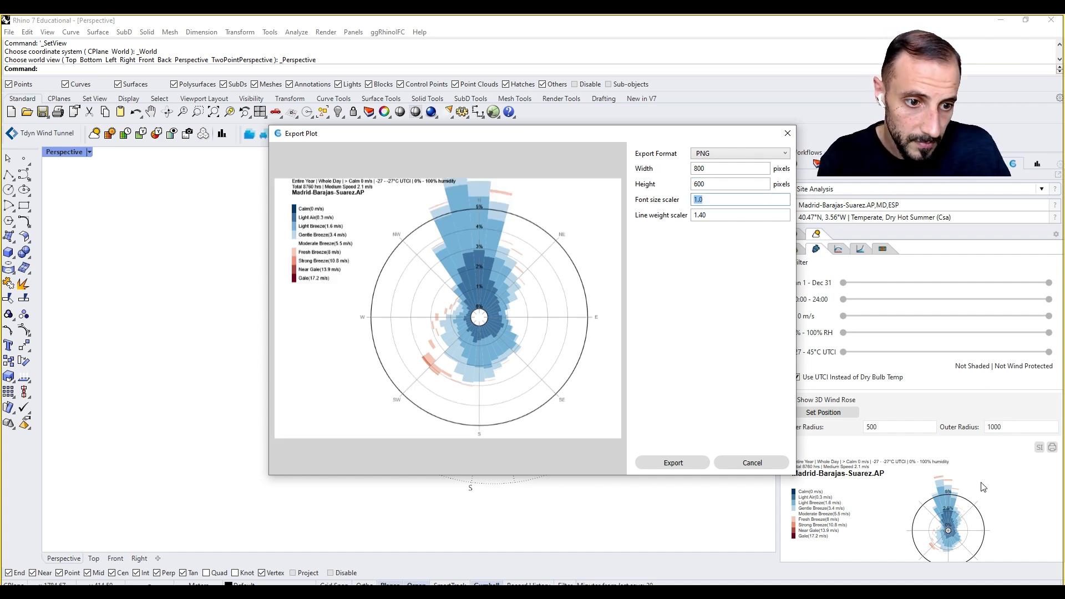
{"action": "left_click", "coordinate": [730, 463]}
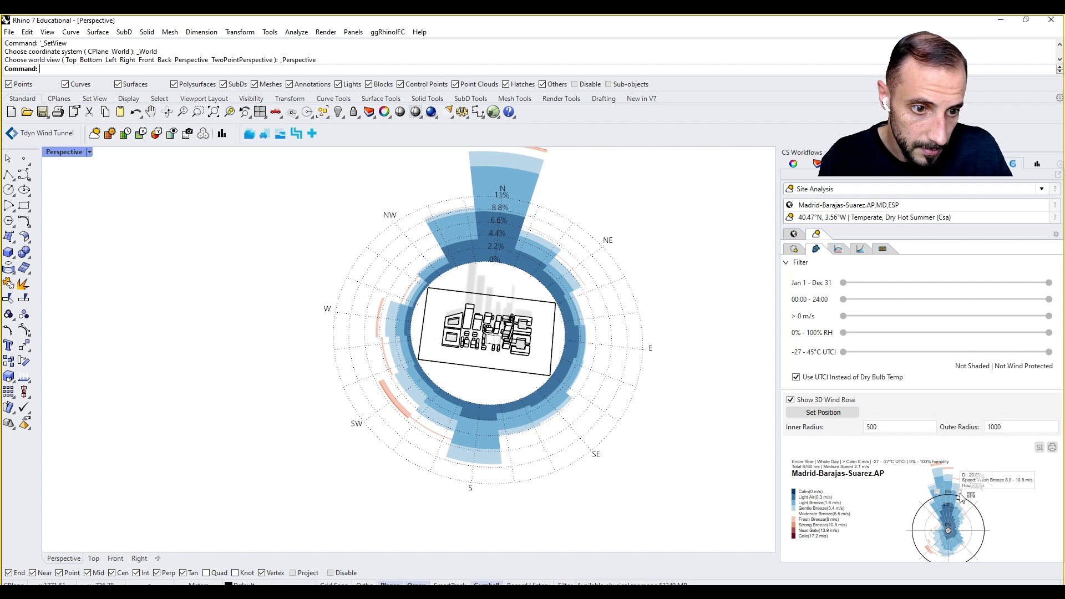
- Preview the wind rose plot's PNG export, dismiss it without exporting, and apply the turbo gradient to the wind rose
{"action": "left_click", "coordinate": [1052, 448]}
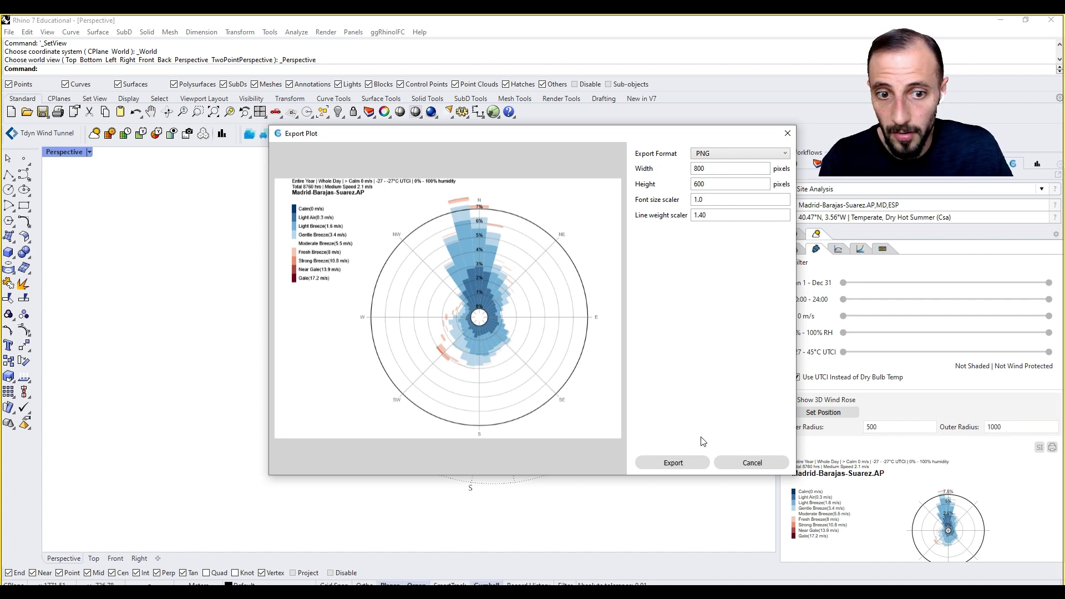
{"action": "left_click", "coordinate": [756, 469]}
{"action": "left_click", "coordinate": [804, 546]}
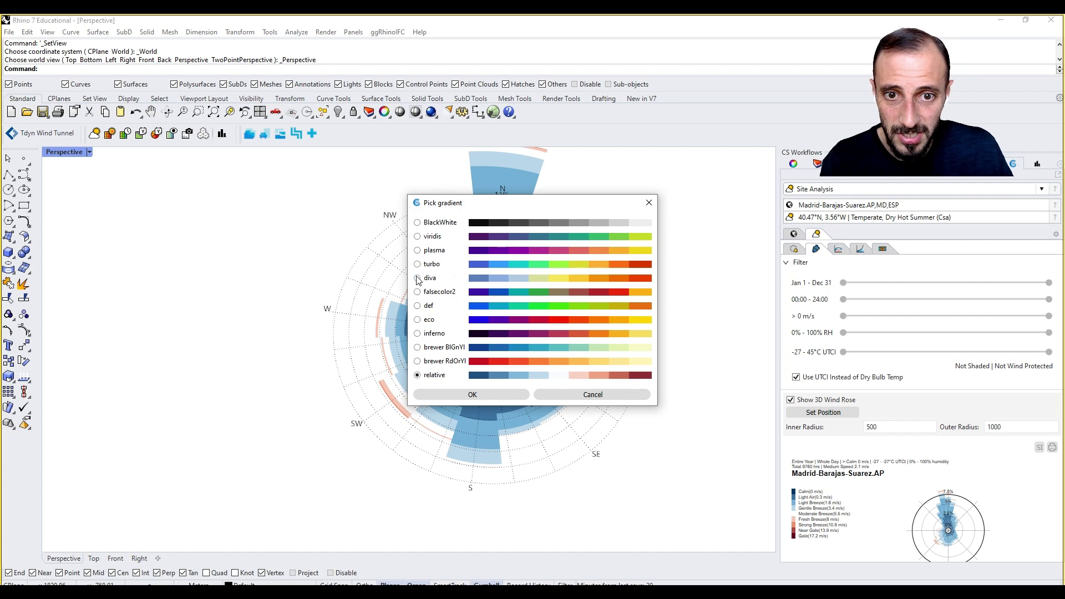
{"action": "left_click", "coordinate": [472, 395]}
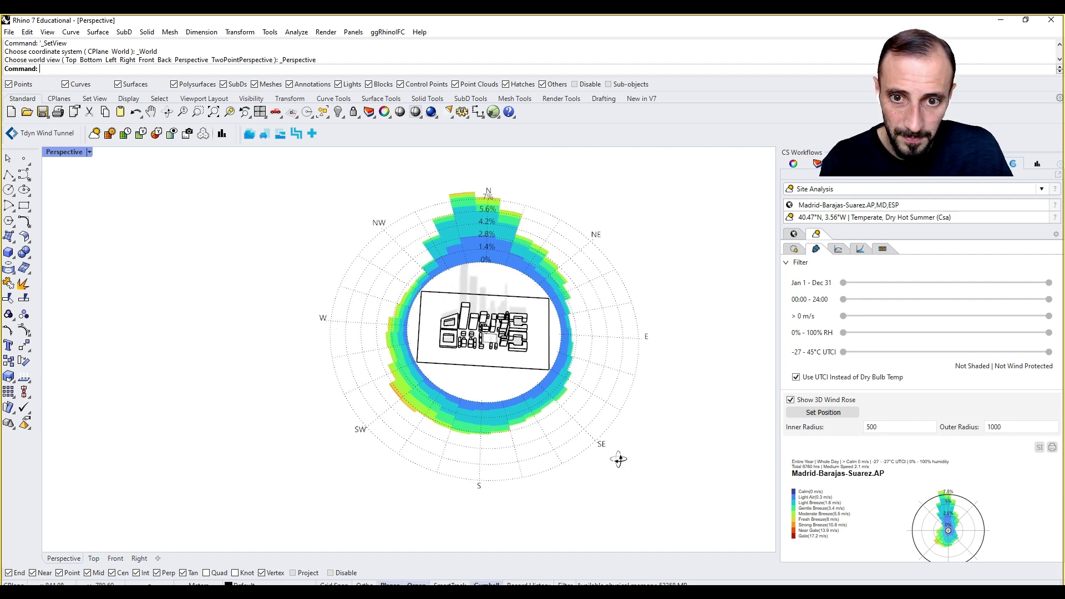
- Change the wind rose's directional subdivision and apply the brewer BlGnYl gradient to its legend
{"action": "left_click", "coordinate": [937, 492]}
{"action": "right_click_drag", "start_coordinate": [696, 465], "coordinate": [654, 475]}
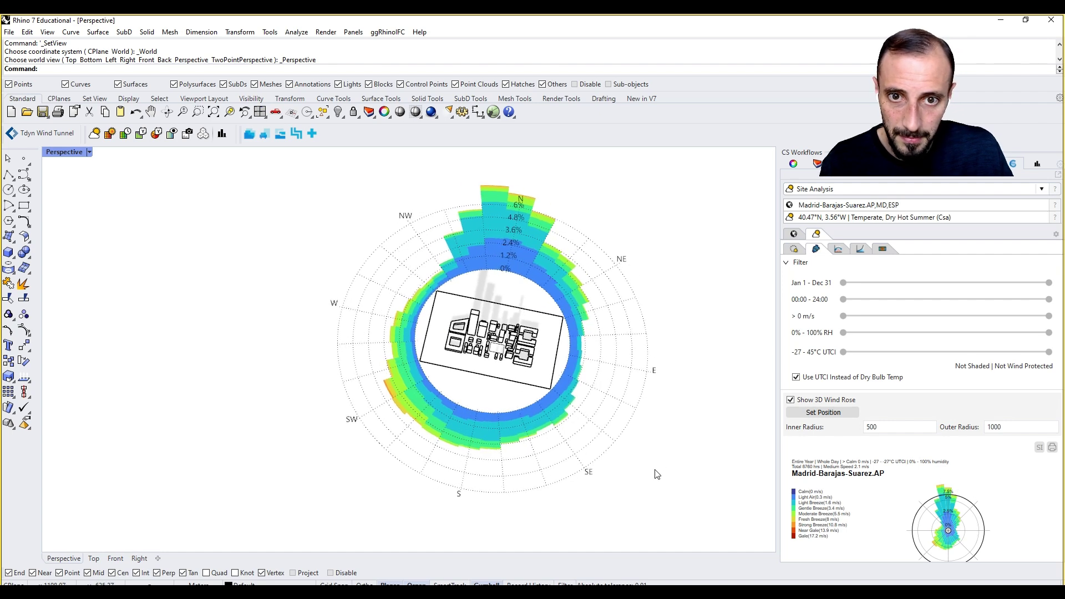
{"action": "left_click", "coordinate": [807, 532]}
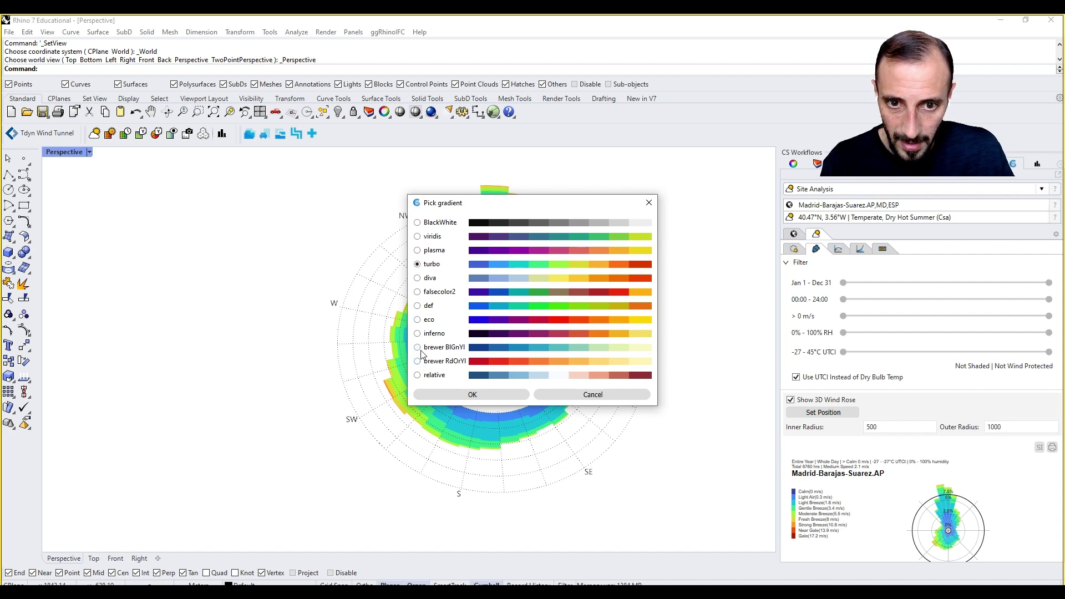
{"action": "left_click", "coordinate": [447, 394]}
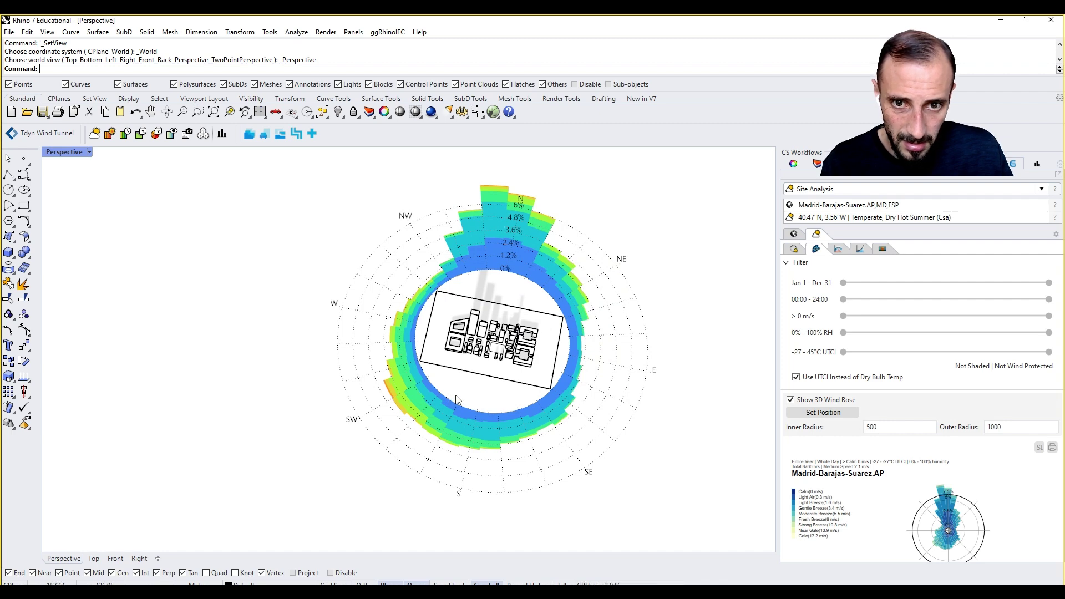
- Export the wind rose plot as an 800 x 600 pixel PNG, Madrid-Barajas-Suarez.AP_WindRose.png, into the 18- Climate Studio Basics folder
{"action": "left_click", "coordinate": [1052, 449]}
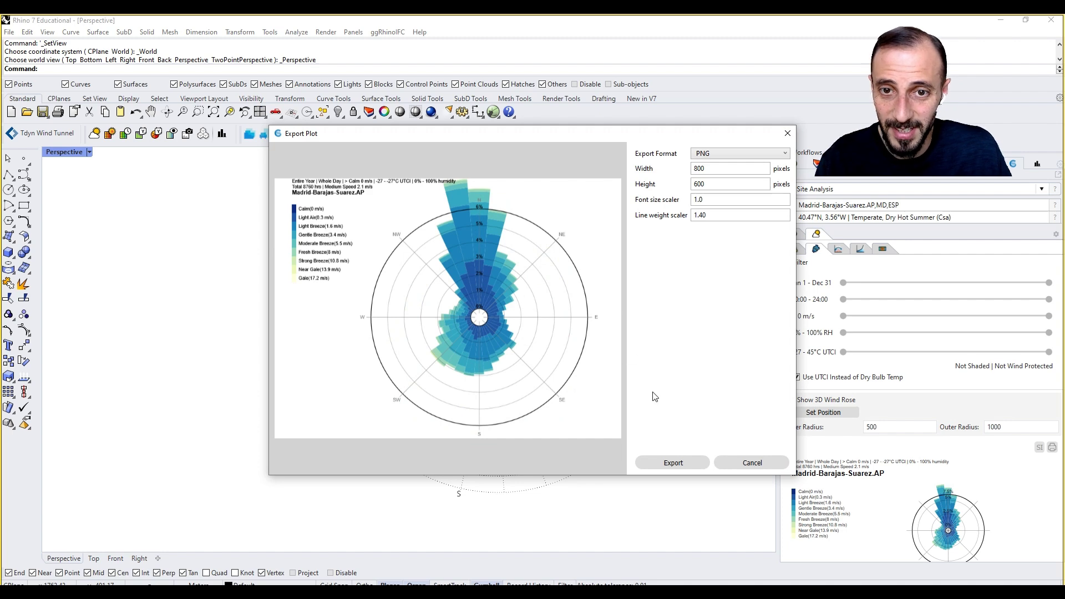
{"action": "left_click", "coordinate": [660, 464]}
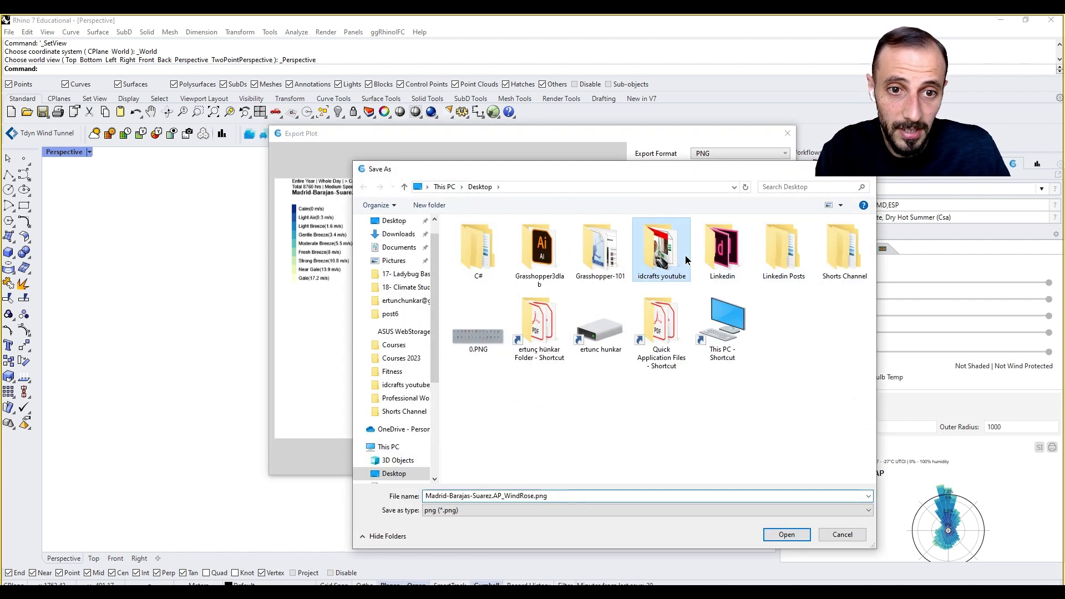
{"action": "double_click", "coordinate": [662, 250]}
{"action": "double_click", "coordinate": [844, 249]}
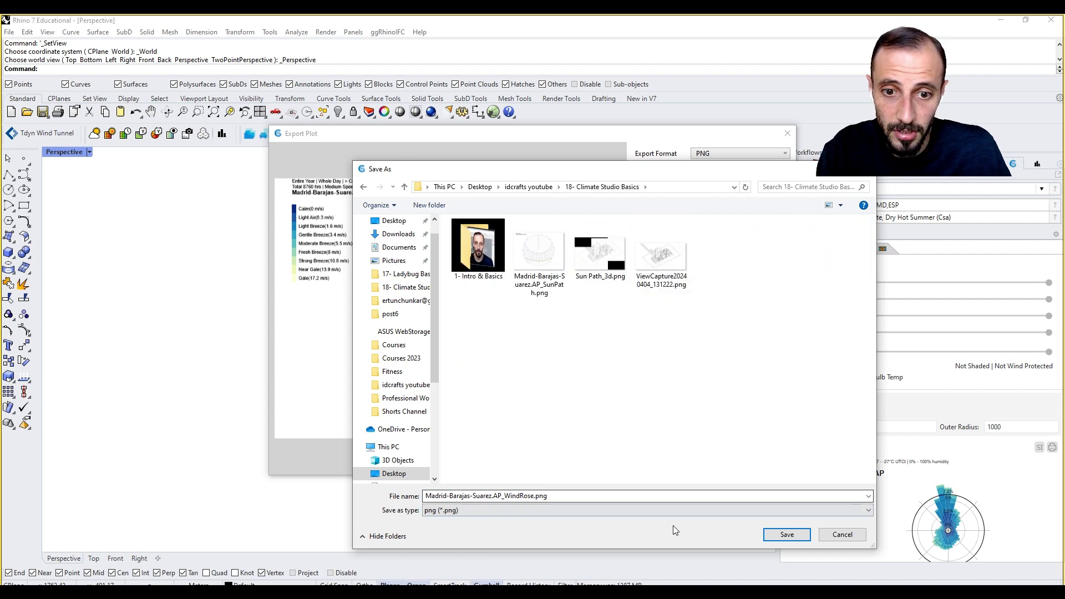
{"action": "left_click", "coordinate": [786, 534]}
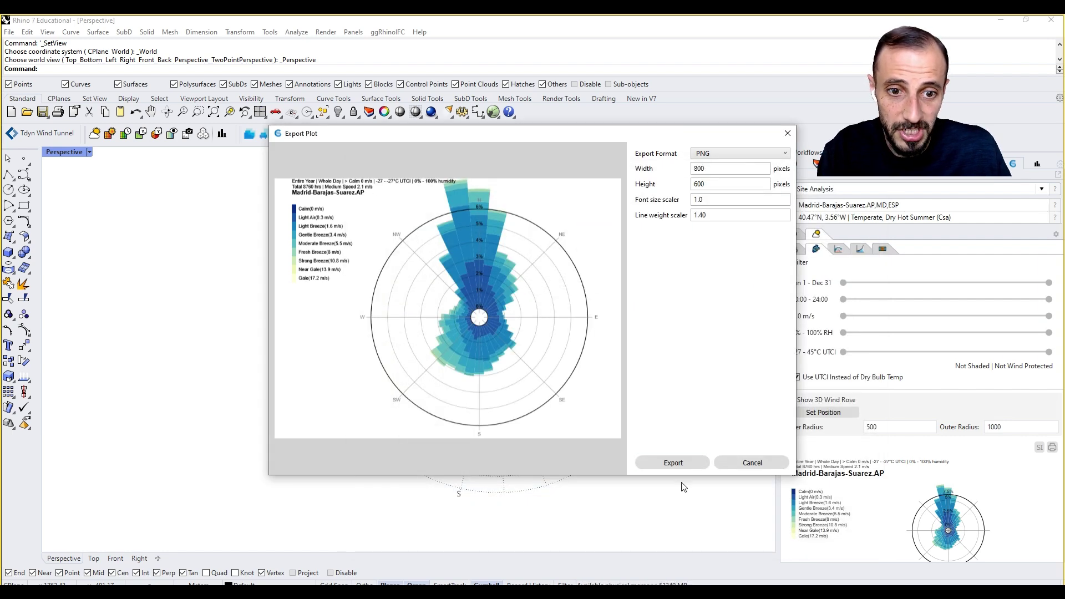
{"action": "left_click", "coordinate": [731, 461]}
- Capture the angled Perspective view of the whole 3D wind rose to an image file at viewport resolution with a transparent background
{"action": "scroll", "coordinate": [511, 378], "scroll_direction": "up", "scroll_amount": 5}
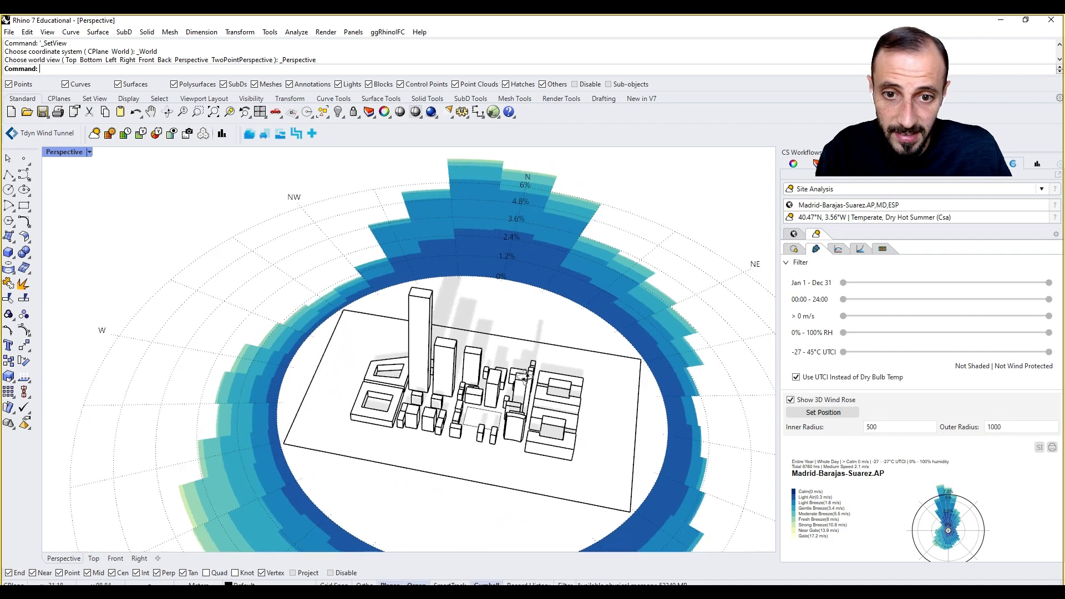
{"action": "scroll", "coordinate": [412, 331], "scroll_direction": "down", "scroll_amount": 5}
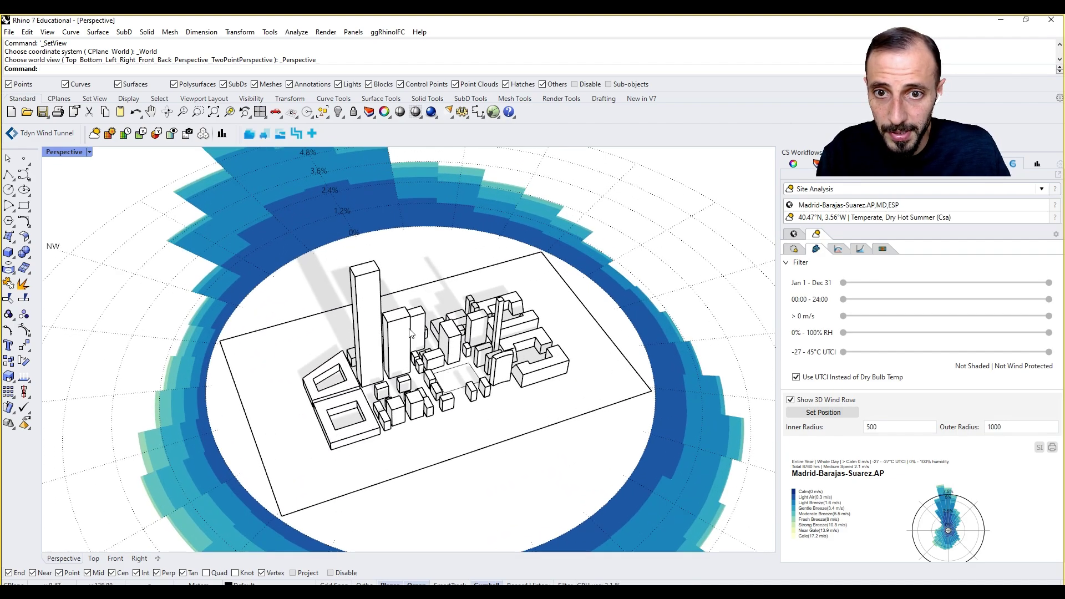
{"action": "right_click_drag", "start_coordinate": [410, 385], "coordinate": [405, 350]}
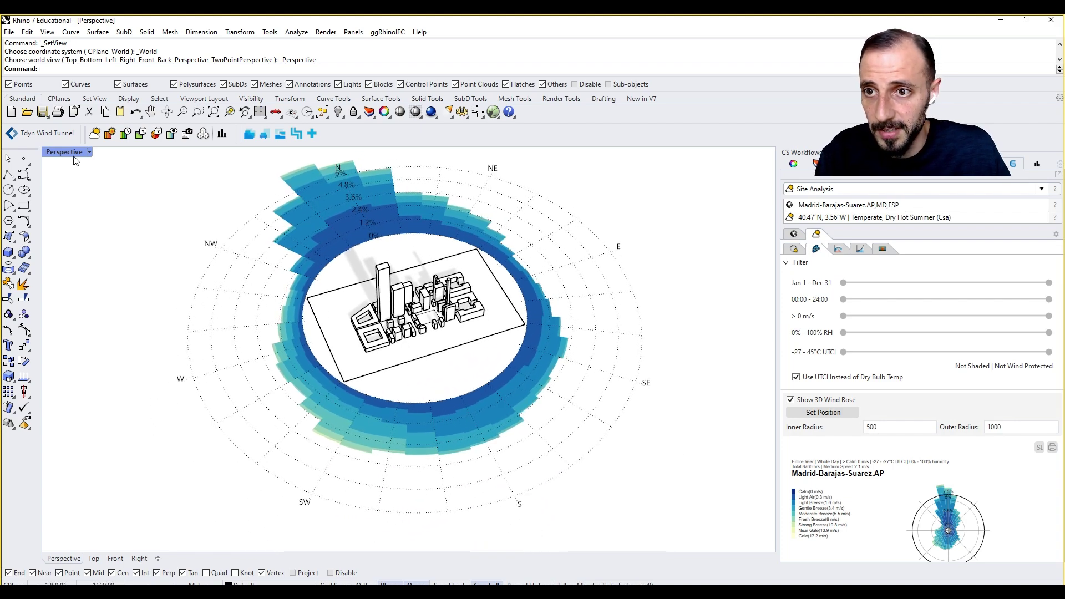
{"action": "left_click", "coordinate": [89, 152]}
{"action": "mouse_move", "coordinate": [166, 514]}
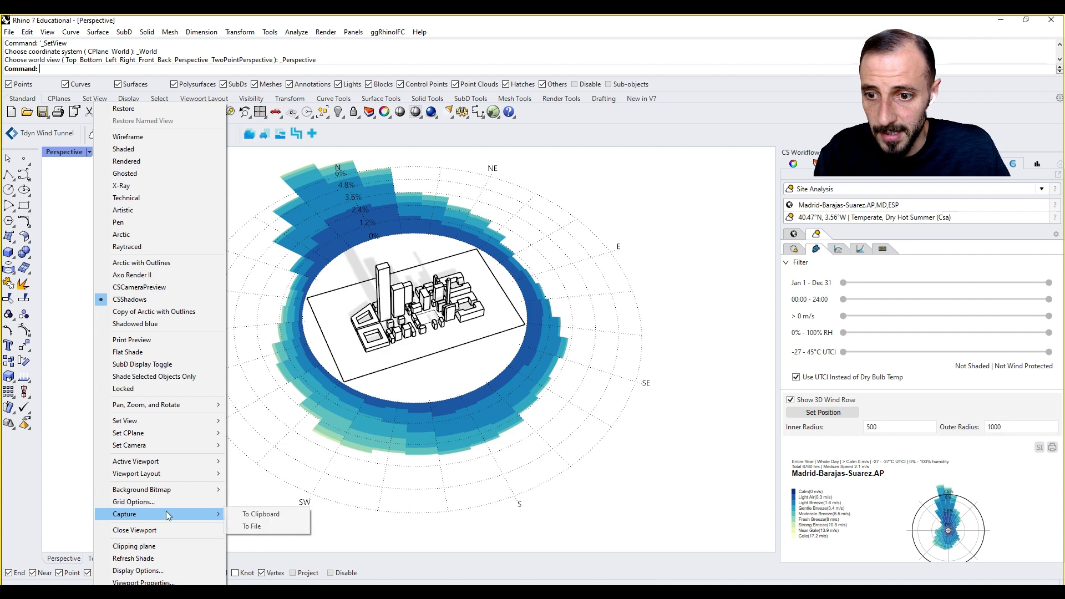
{"action": "left_click", "coordinate": [250, 527]}
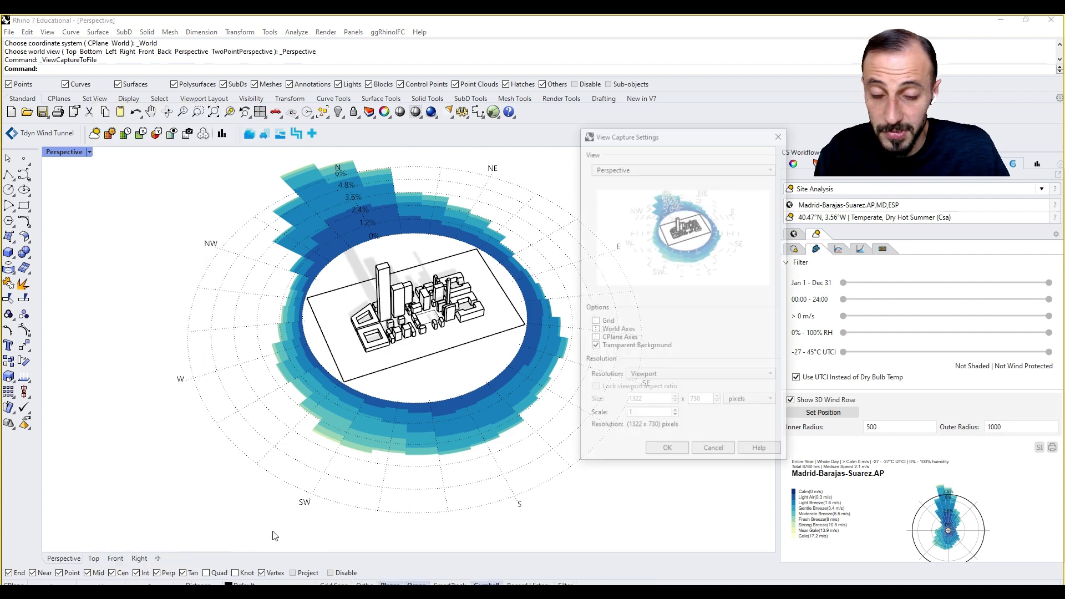
{"action": "left_click", "coordinate": [675, 456]}
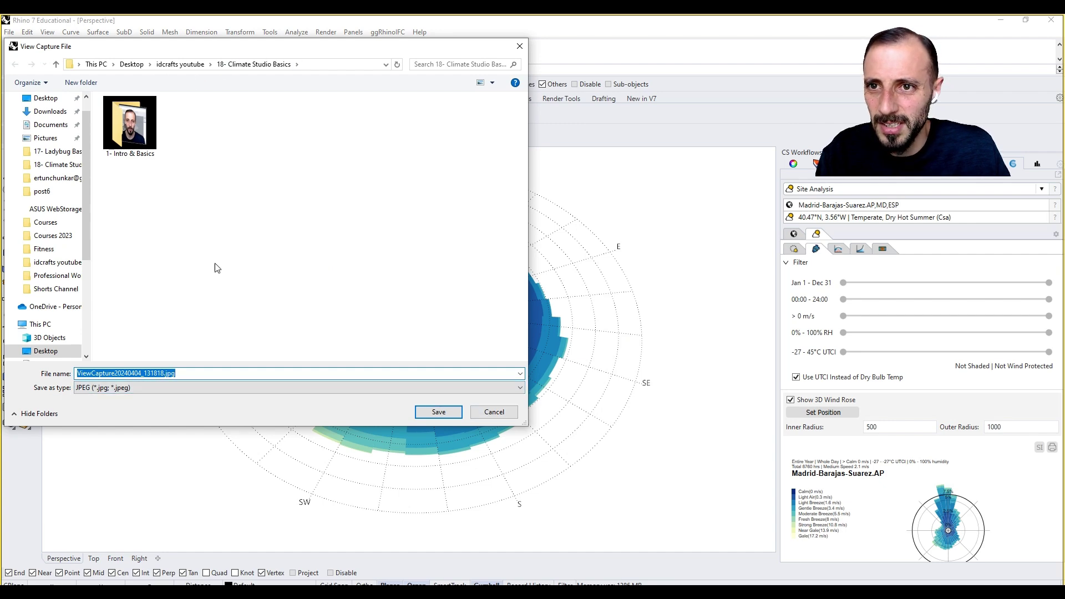
{"action": "left_click", "coordinate": [438, 412]}
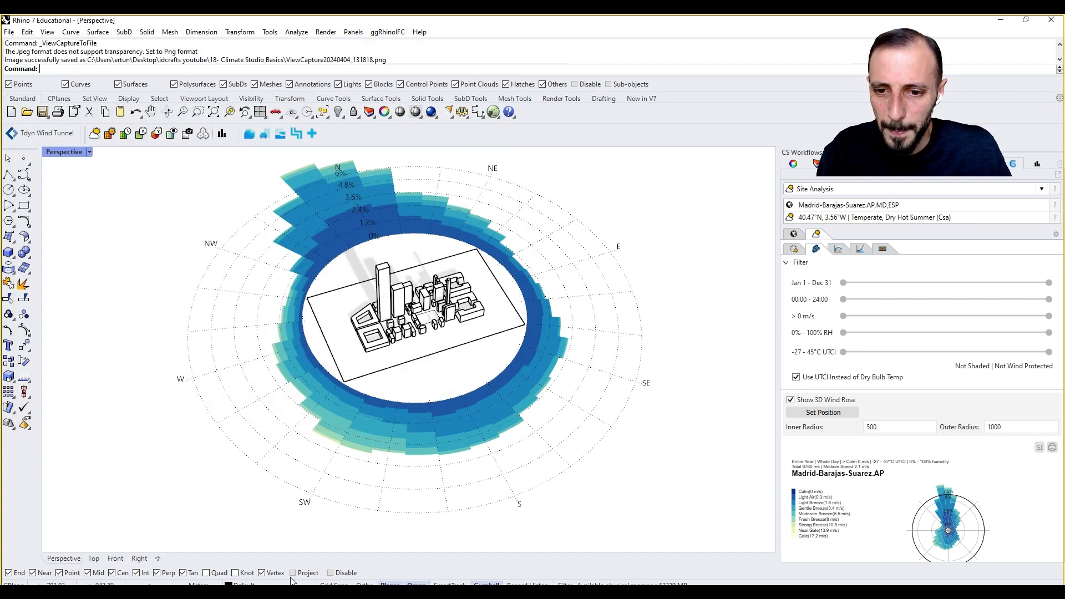
- Open the newest view capture from the 18- Climate Studio Basics folder to check it, and return to the Rhino model
{"action": "mouse_move", "coordinate": [312, 594]}
{"action": "left_click", "coordinate": [430, 546]}
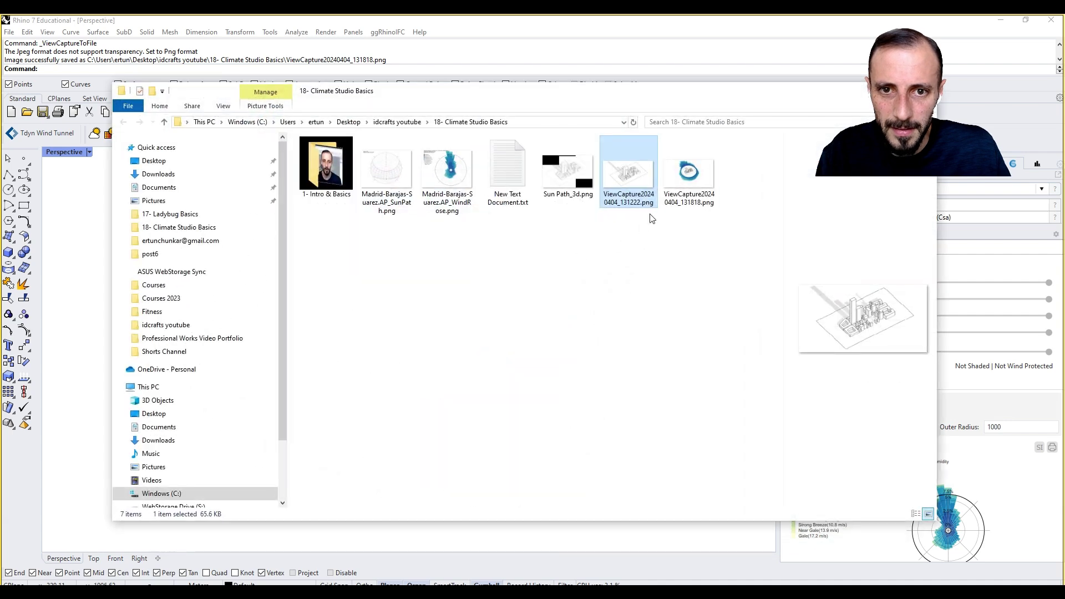
{"action": "double_click", "coordinate": [688, 178]}
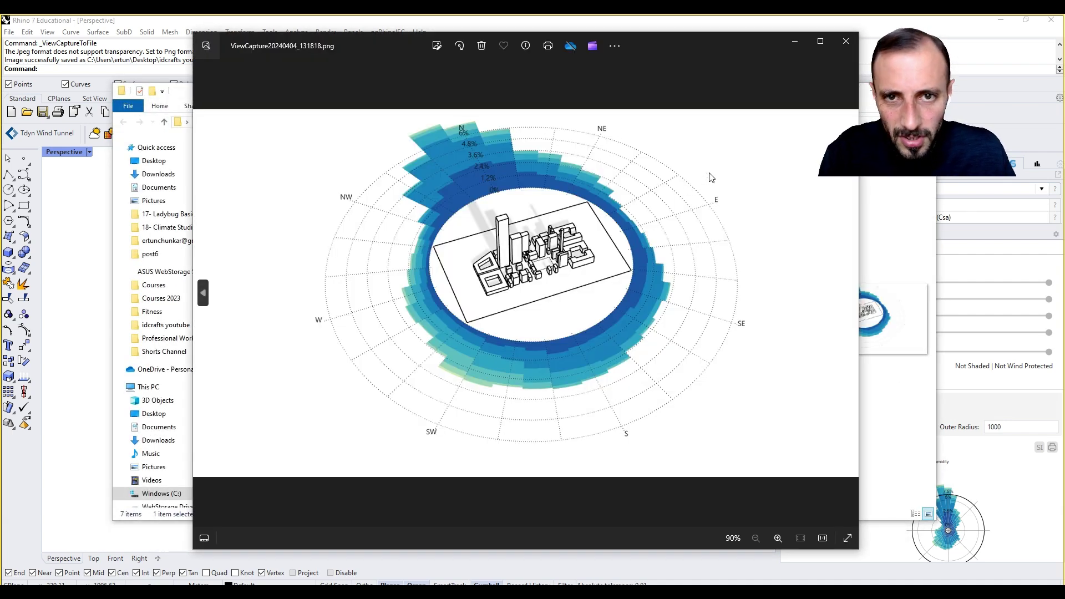
{"action": "left_click", "coordinate": [846, 41]}
{"action": "left_click", "coordinate": [876, 93]}
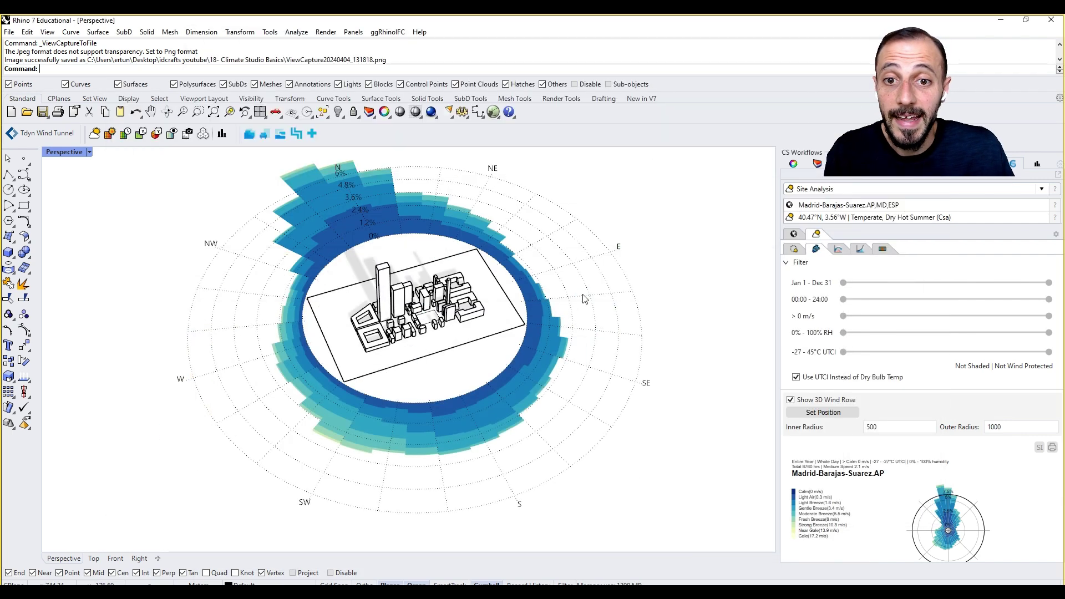